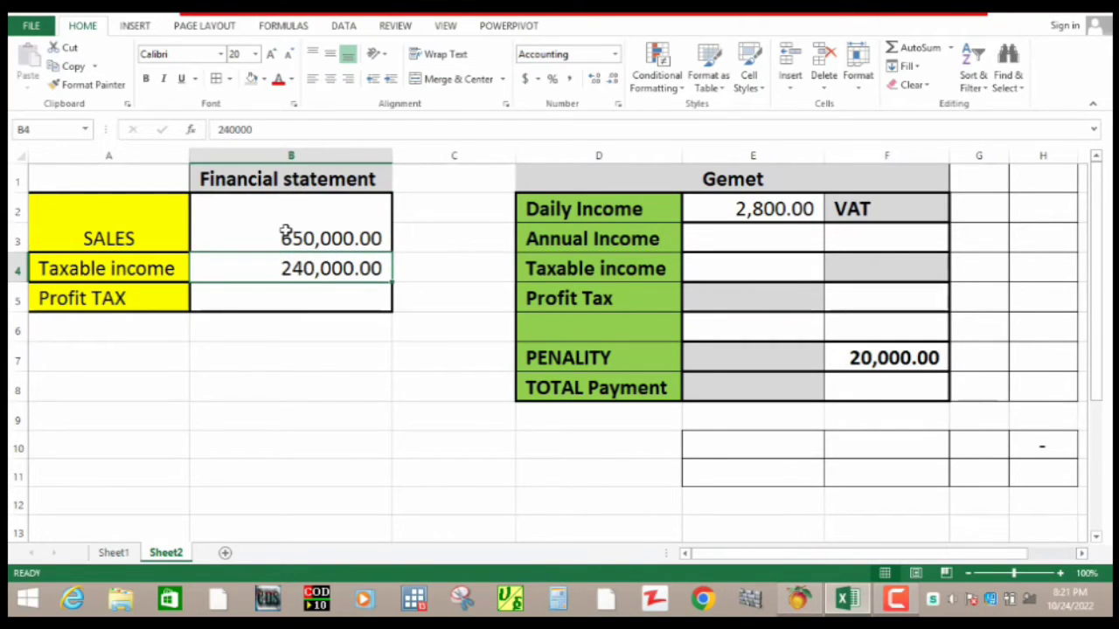
pyautogui.click(289, 265)
pyautogui.click(292, 215)
pyautogui.click(283, 180)
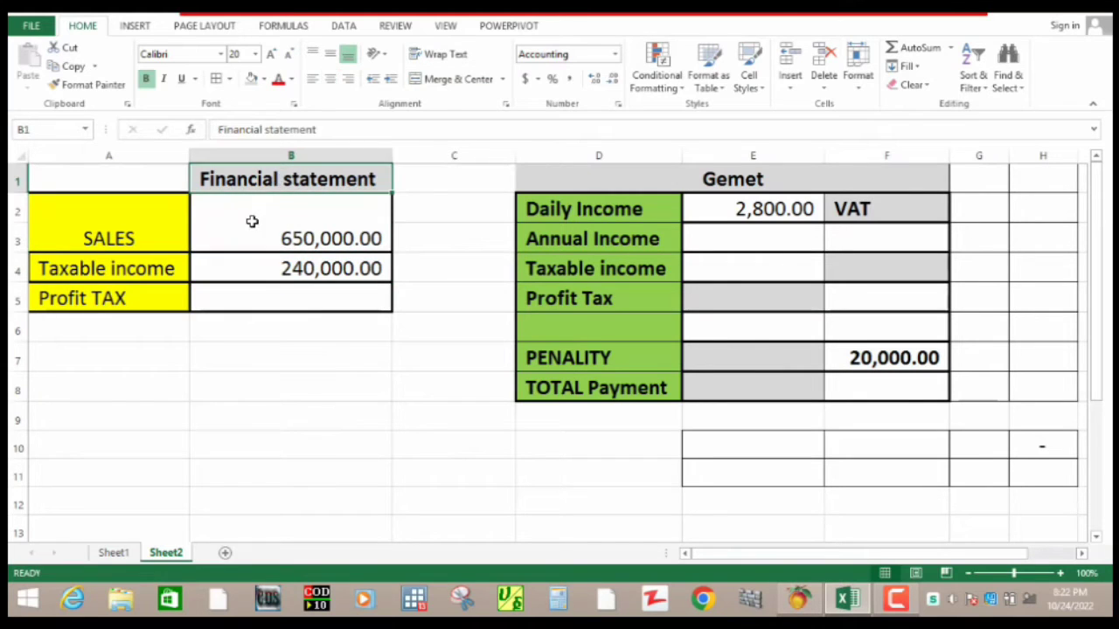
pyautogui.click(250, 224)
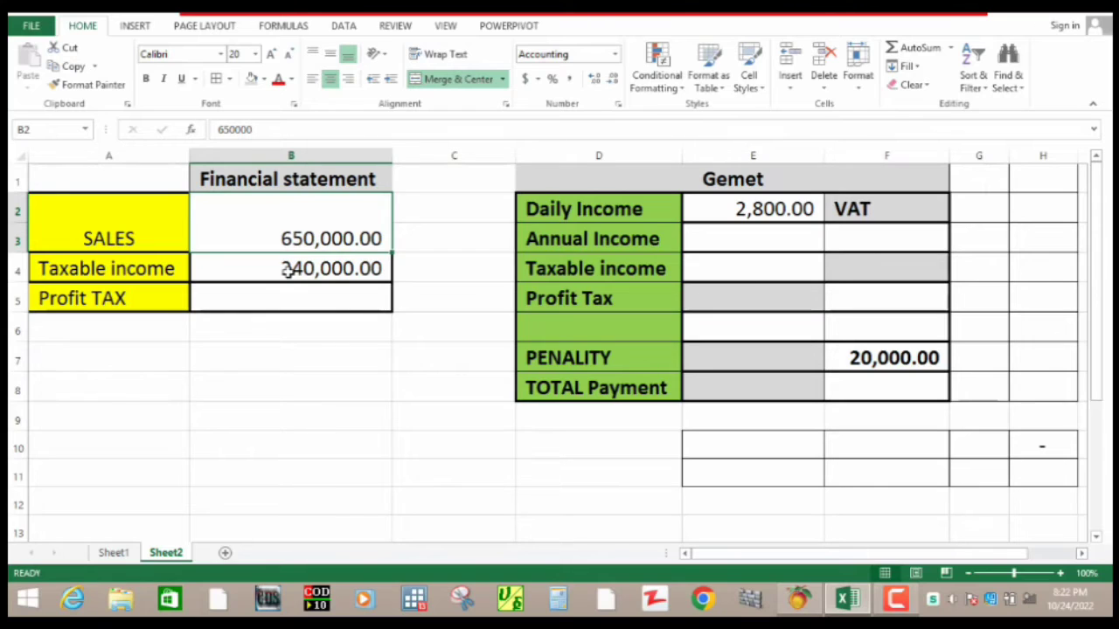
pyautogui.click(319, 269)
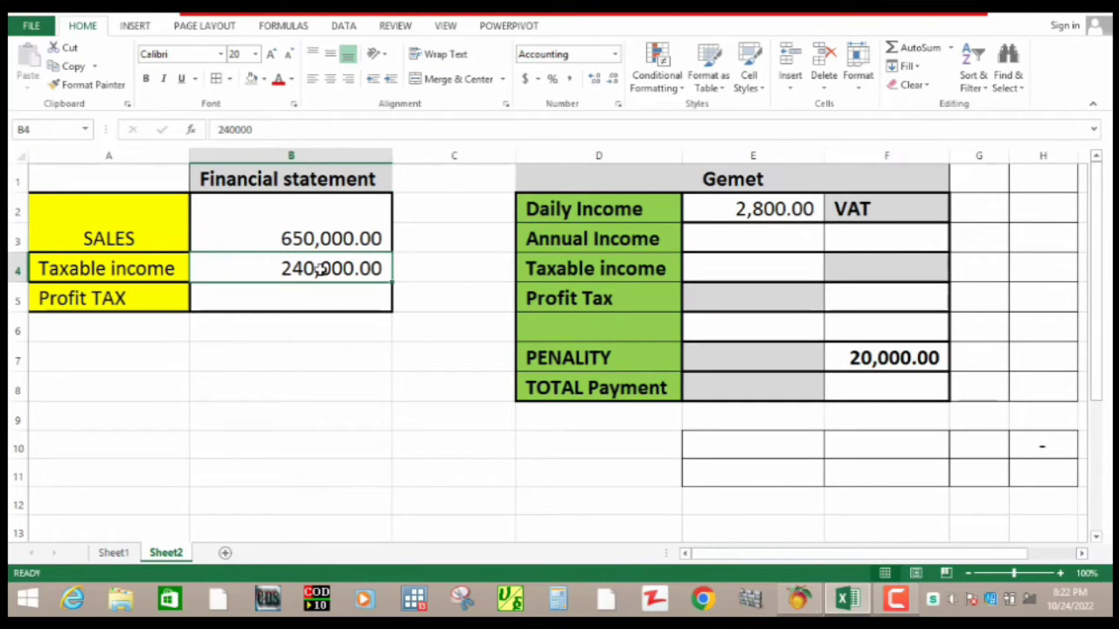
# - Calculate the financial statement's Profit TAX in B5 as 35% of taxable income minus 18000, using =B4*.35-18000
pyautogui.click(266, 298)
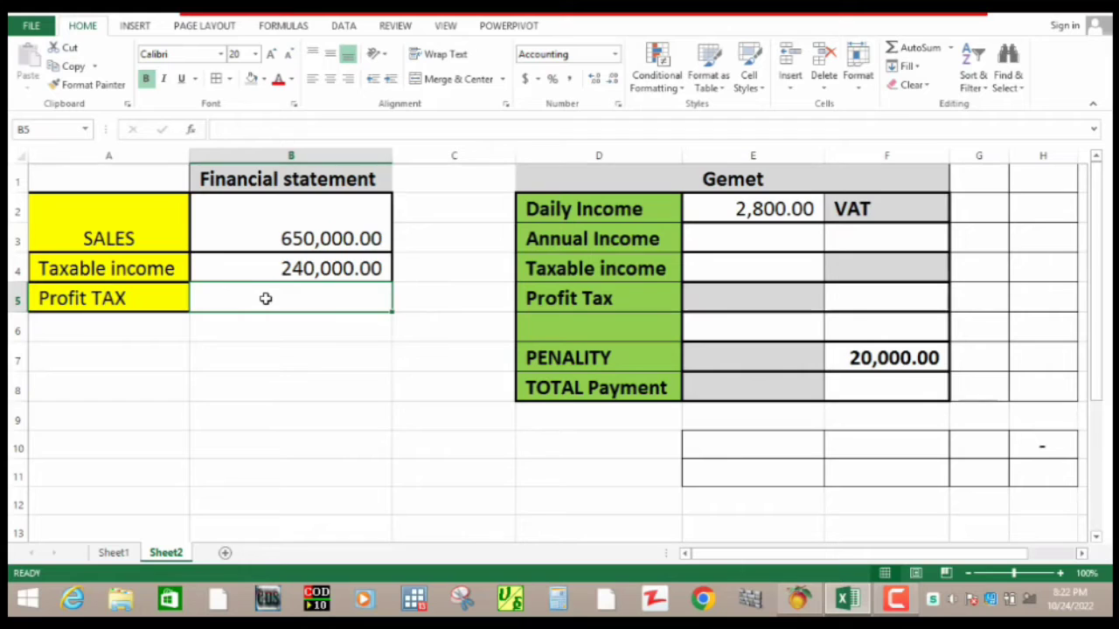
pyautogui.click(327, 259)
pyautogui.click(259, 299)
pyautogui.write('=')
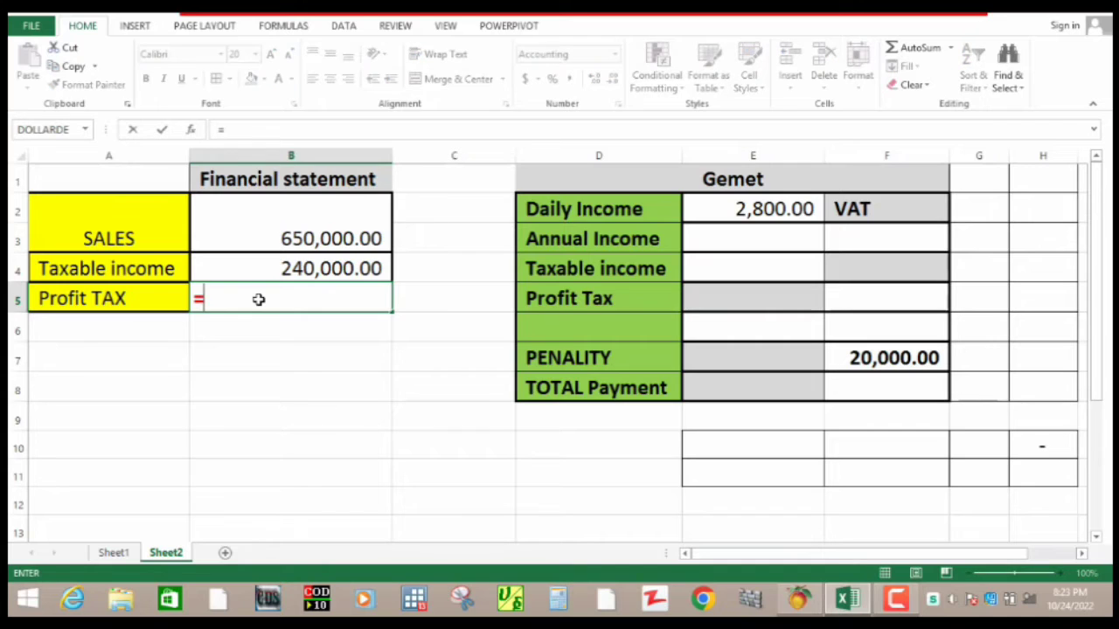
pyautogui.click(294, 270)
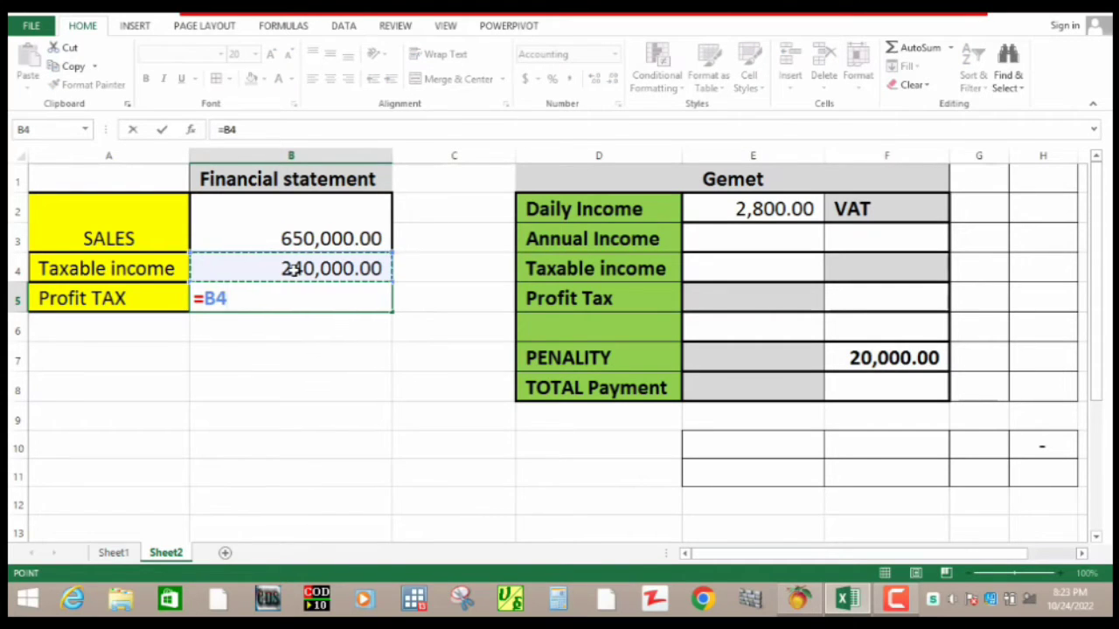
pyautogui.write('*.35')
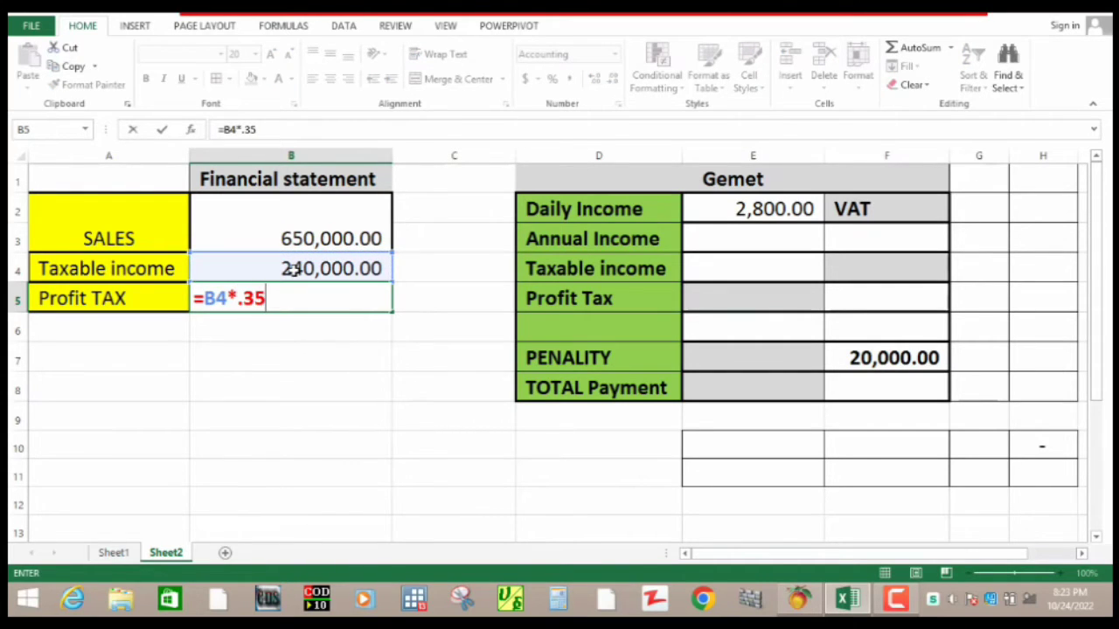
pyautogui.write('-18000')
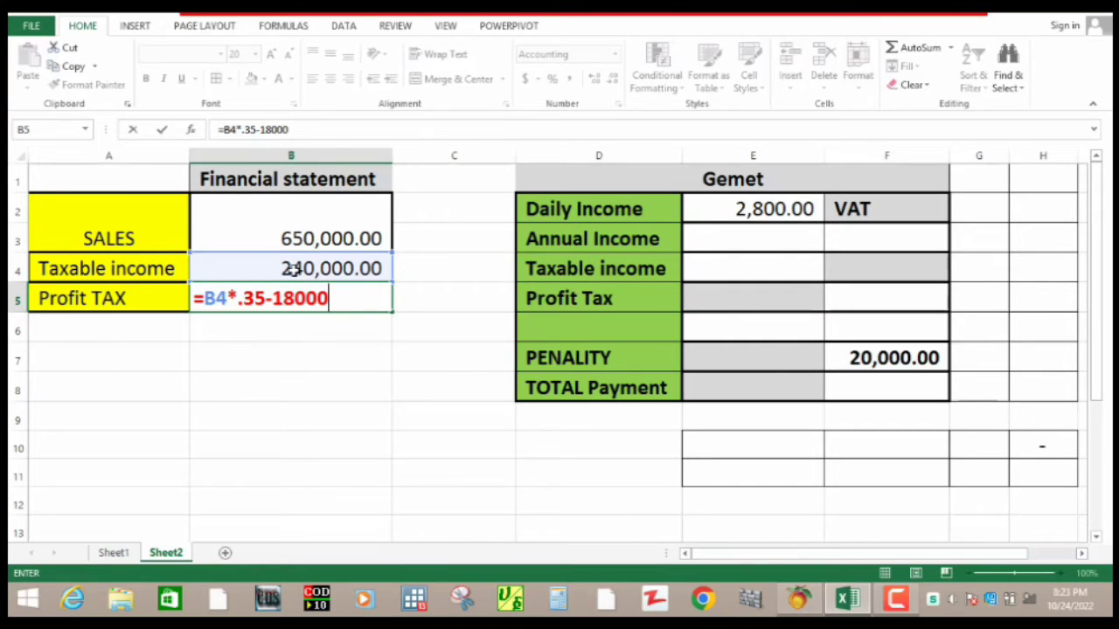
pyautogui.press('Return')
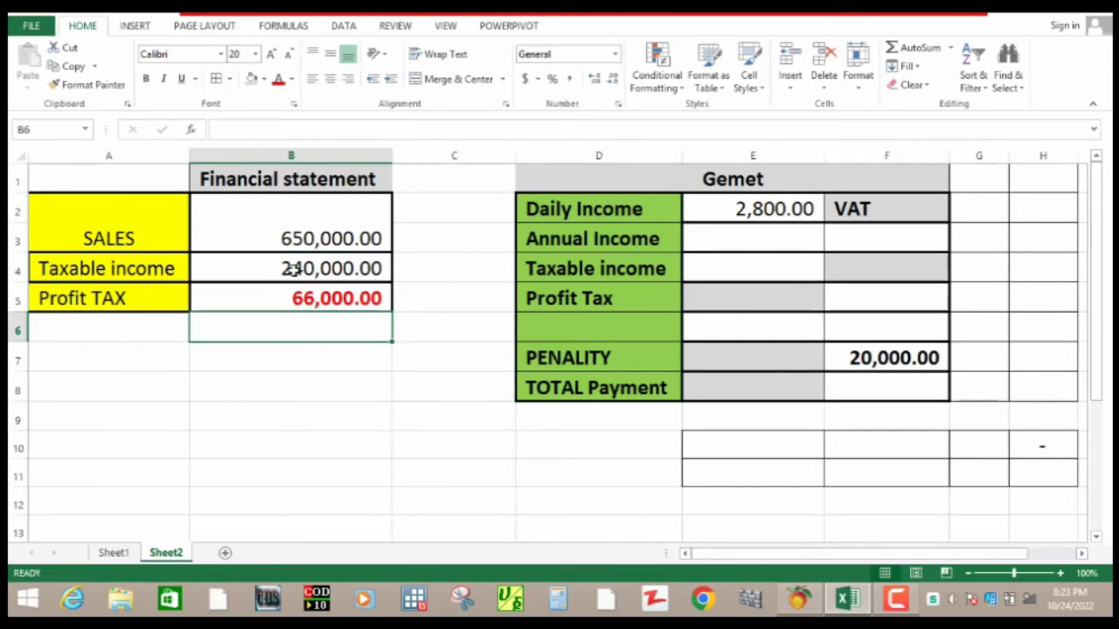
pyautogui.click(346, 299)
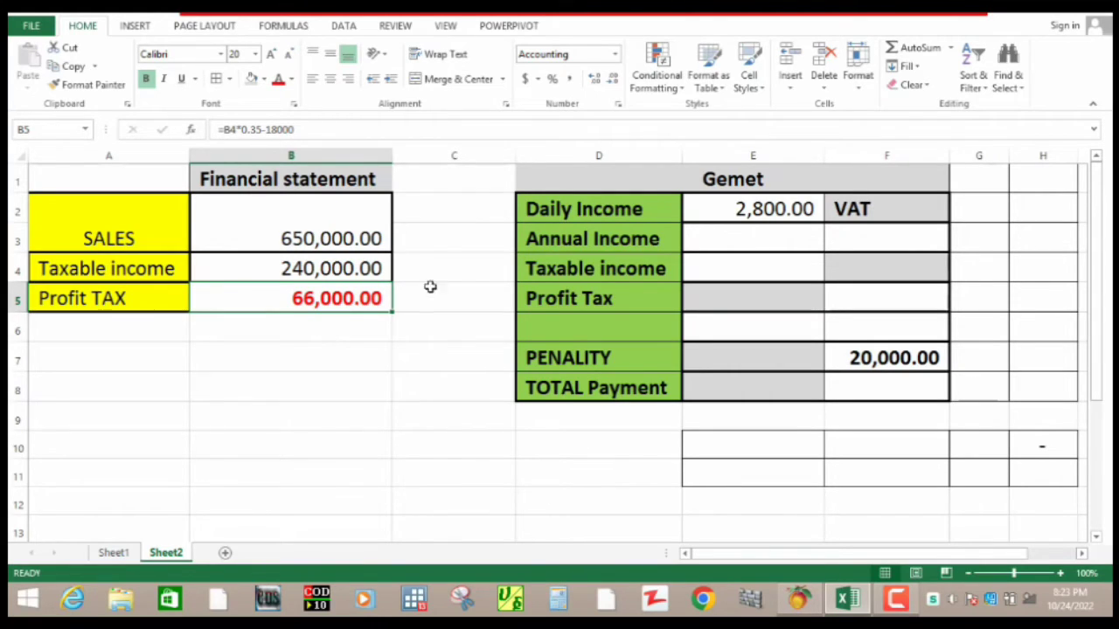
# - Calculate the Annual Income in E3 of the Gemet table as daily income times 300 days, using =E2*300
pyautogui.click(743, 174)
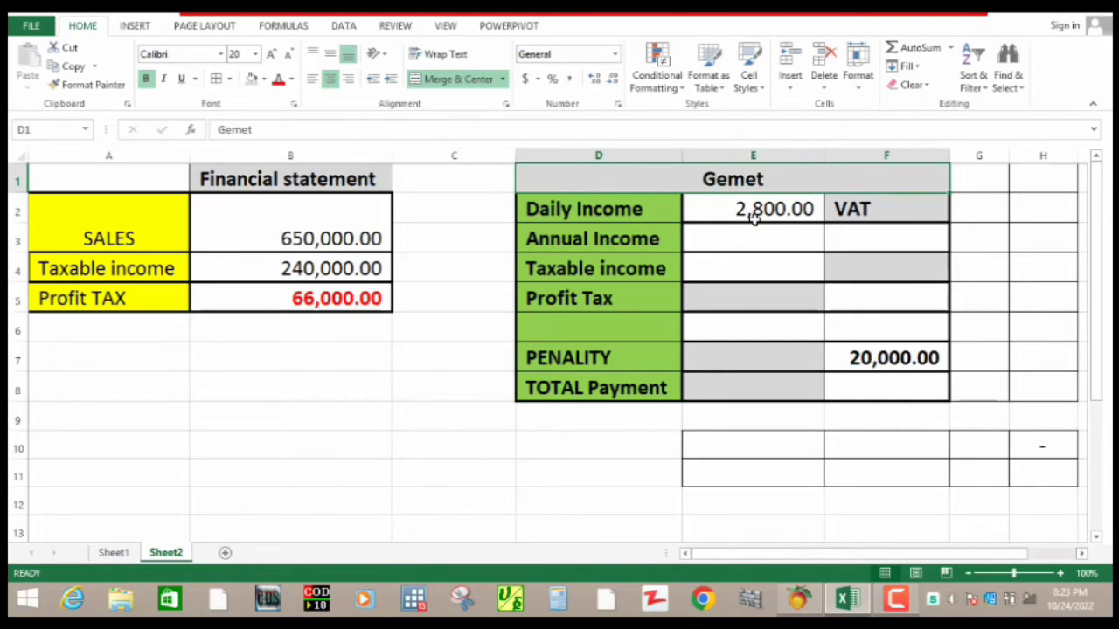
pyautogui.click(615, 214)
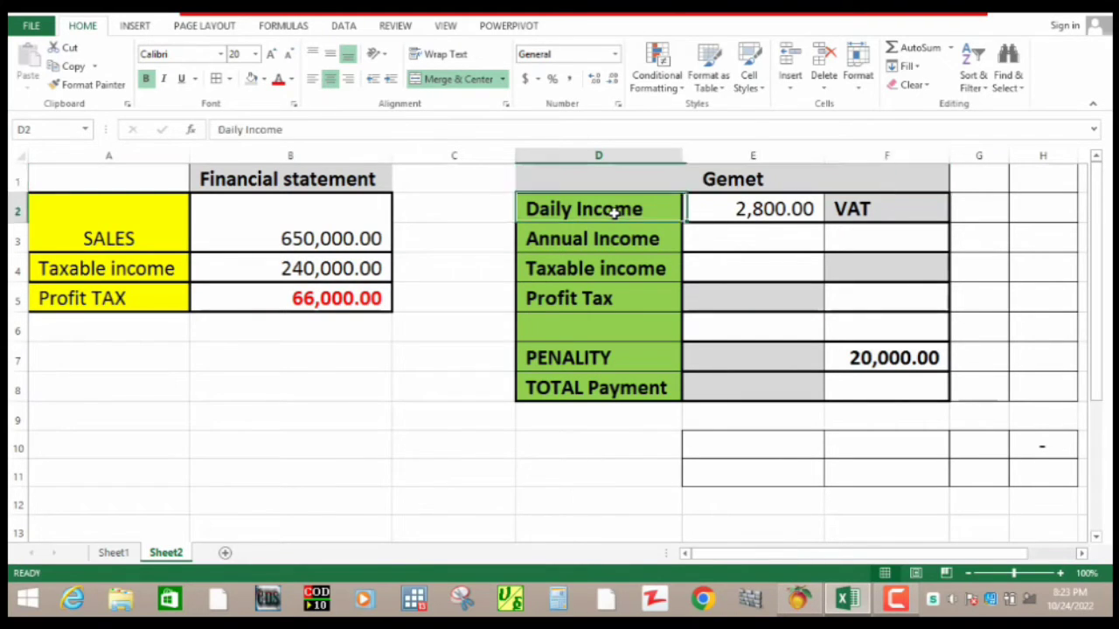
pyautogui.click(747, 210)
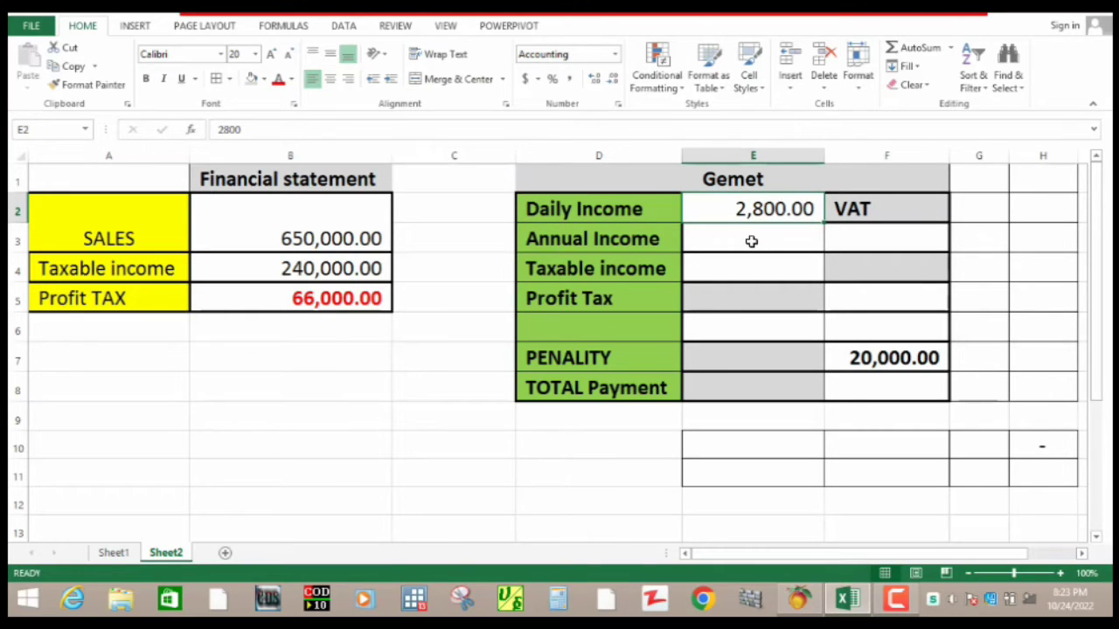
pyautogui.click(751, 242)
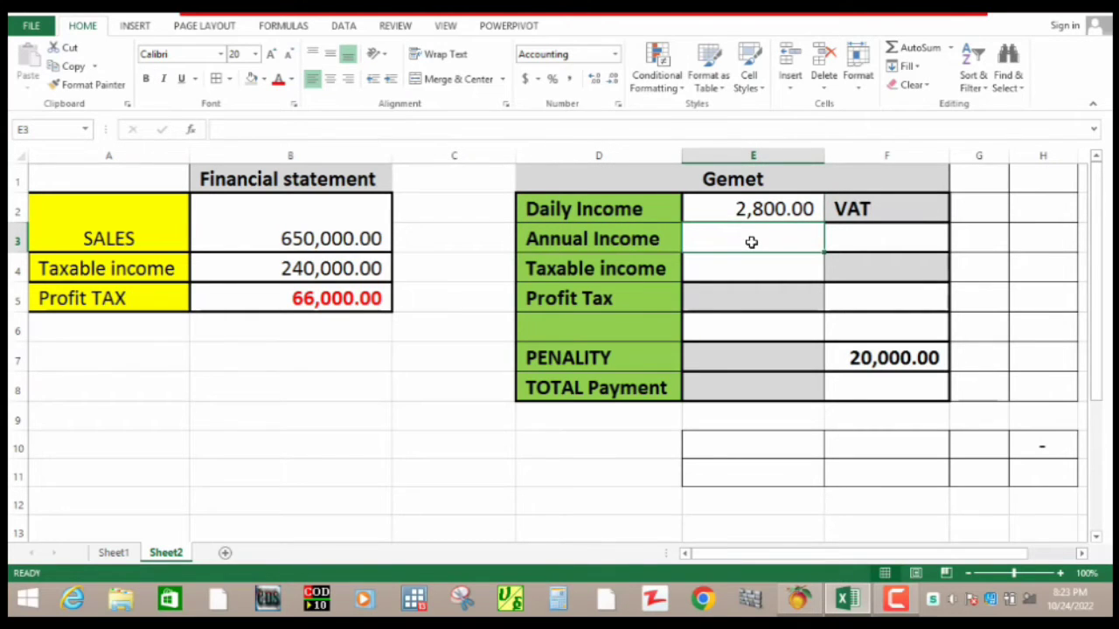
pyautogui.write('=')
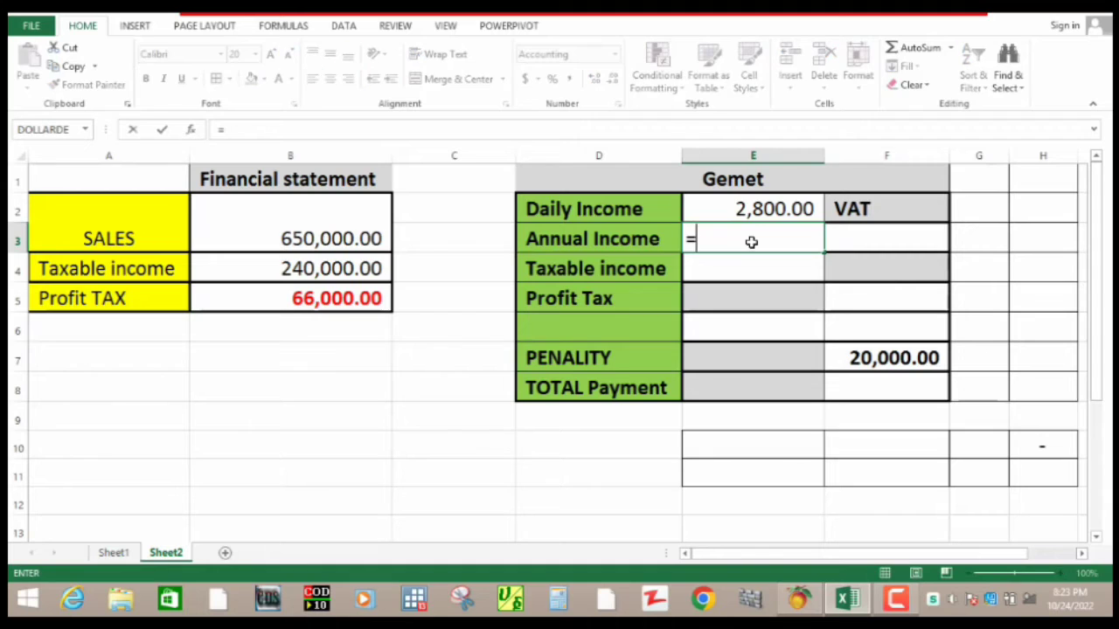
pyautogui.click(753, 208)
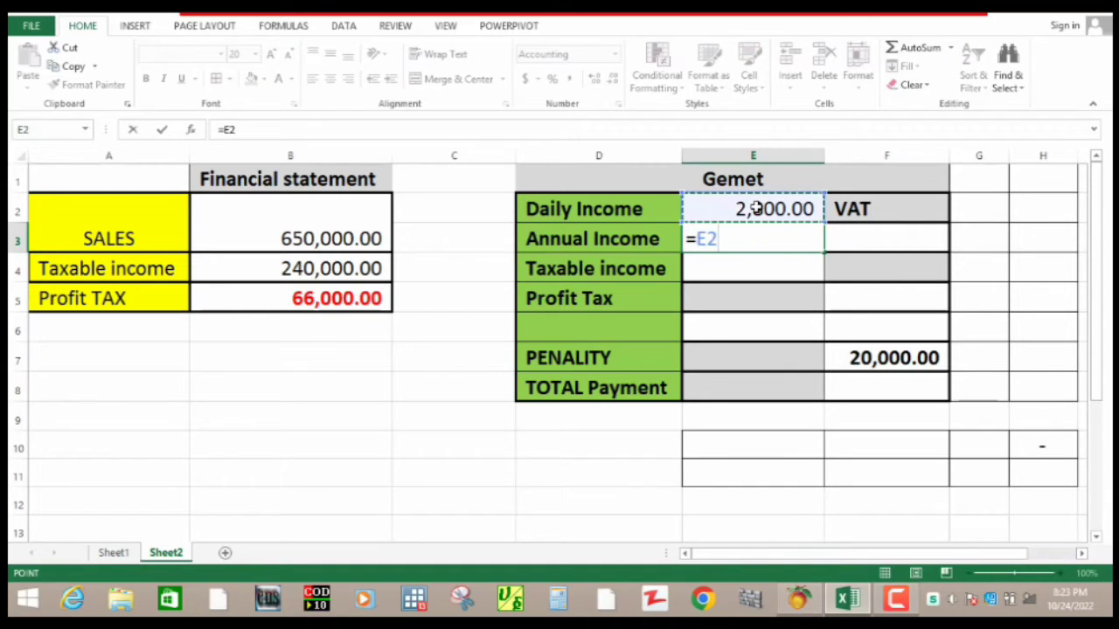
pyautogui.write('*300')
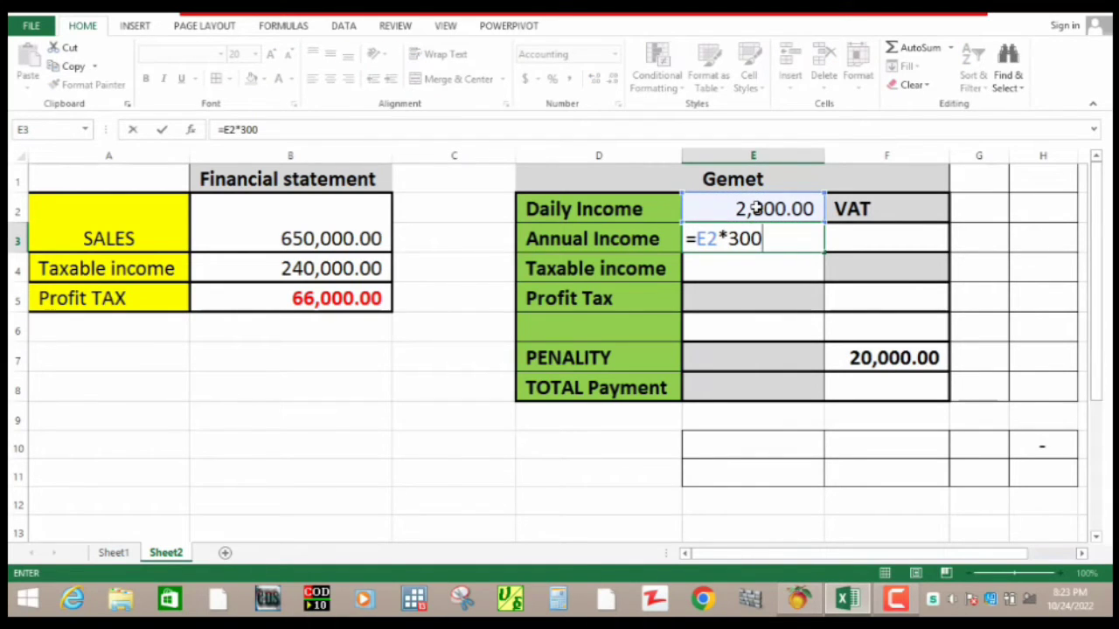
pyautogui.press('Return')
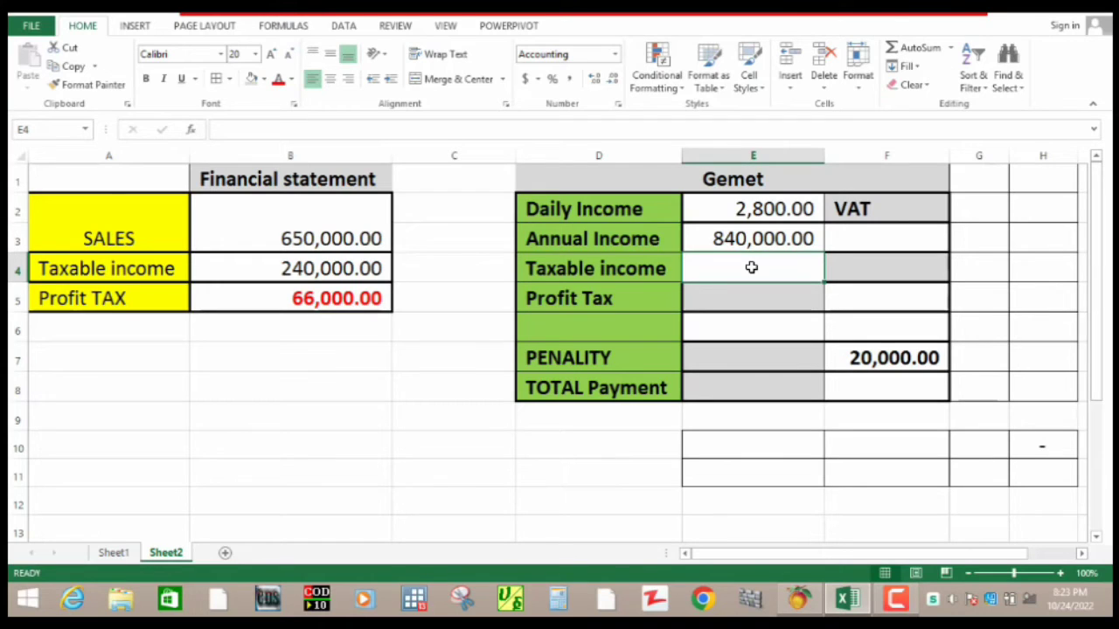
# - Calculate the Gemet table's Taxable income in E4 as 14% of annual income, using =E3*.14
pyautogui.click(748, 232)
pyautogui.click(722, 276)
pyautogui.write('=')
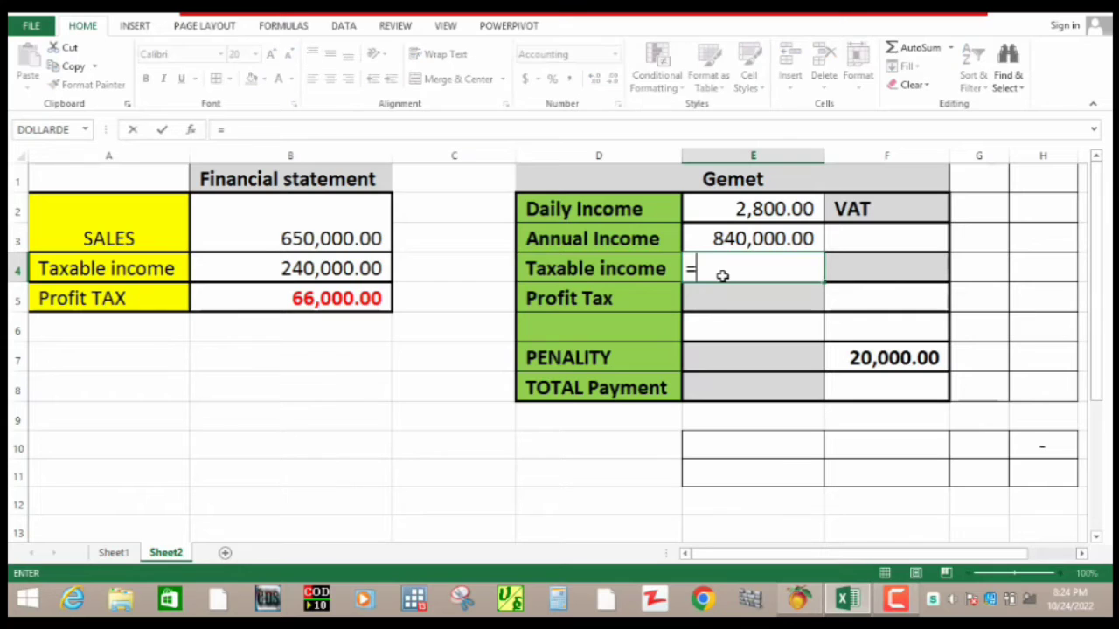
pyautogui.click(738, 239)
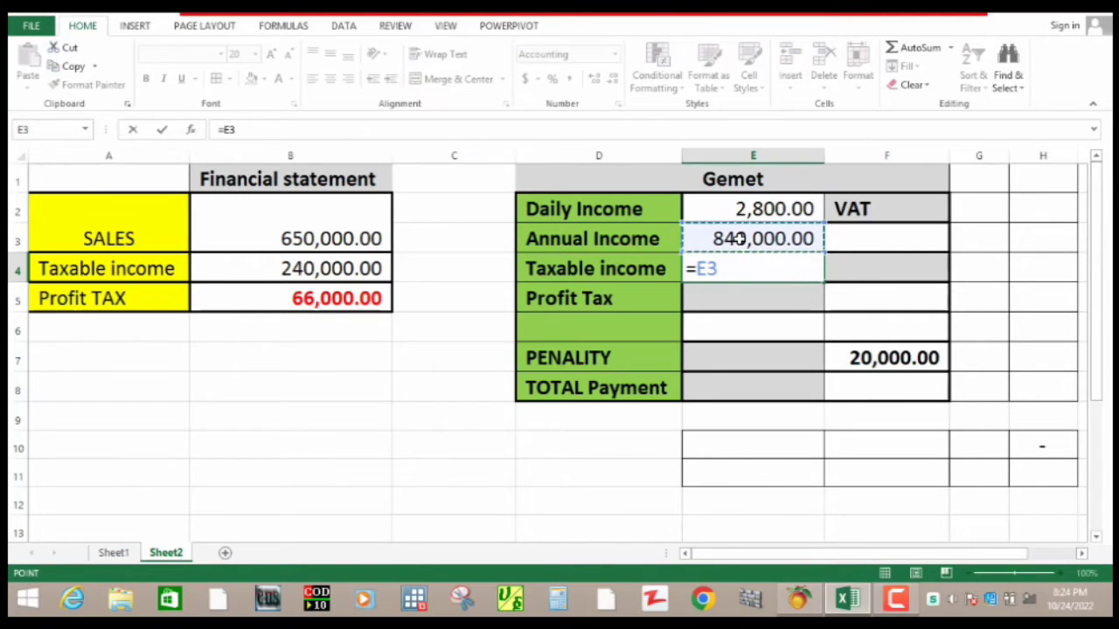
pyautogui.write('*.14')
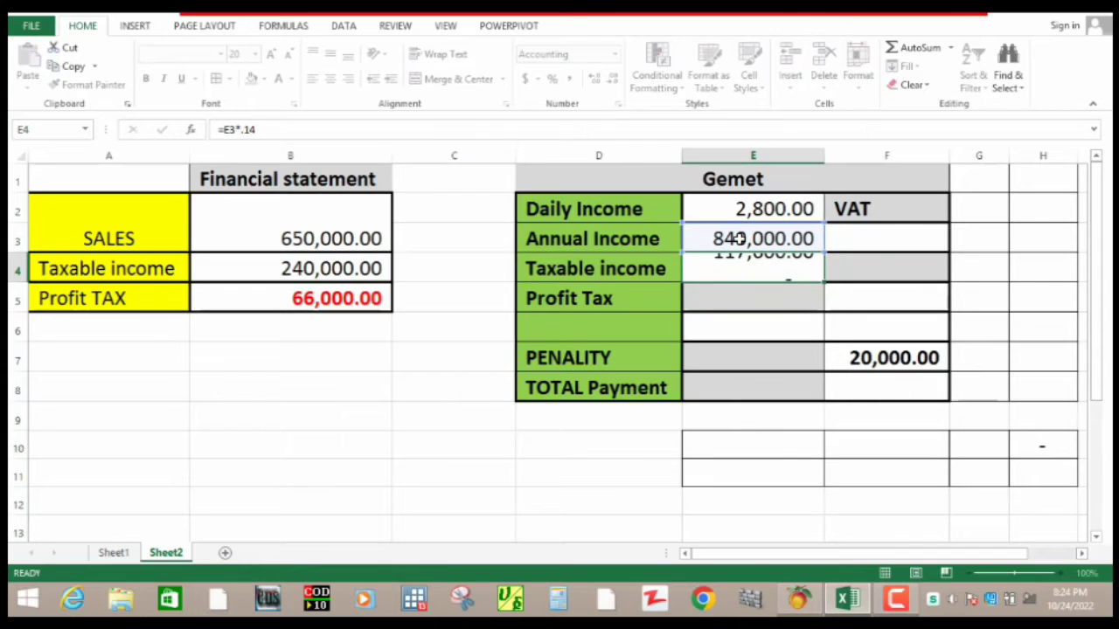
pyautogui.press('Return')
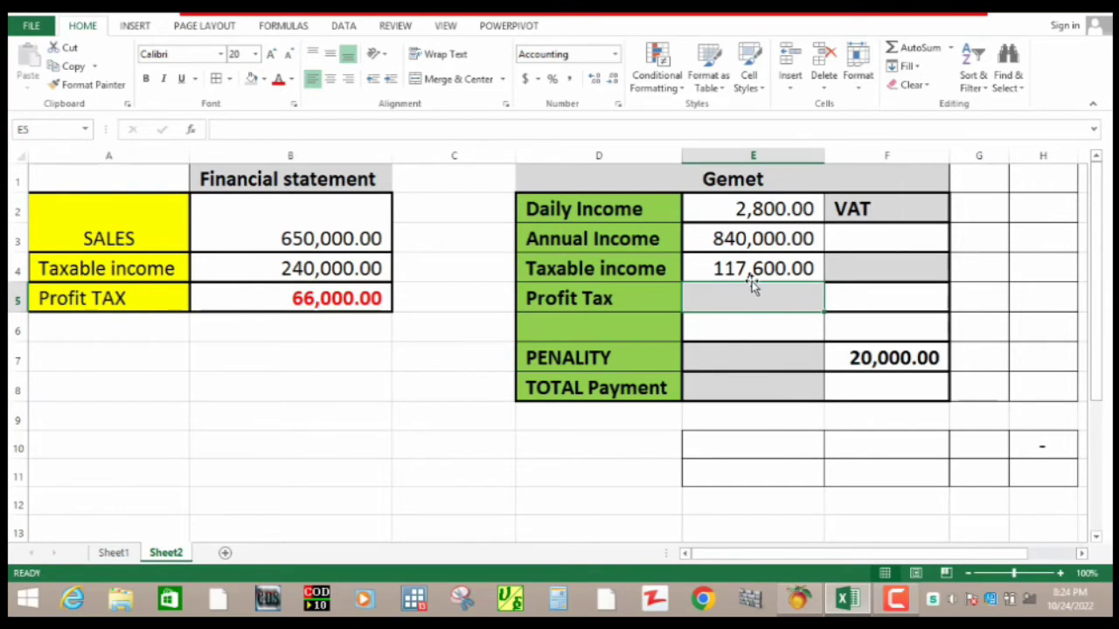
# - Calculate the Gemet table's Profit Tax in E5 as 30% of taxable income minus 11740, using =E4*.3-11740
pyautogui.click(749, 265)
pyautogui.click(739, 295)
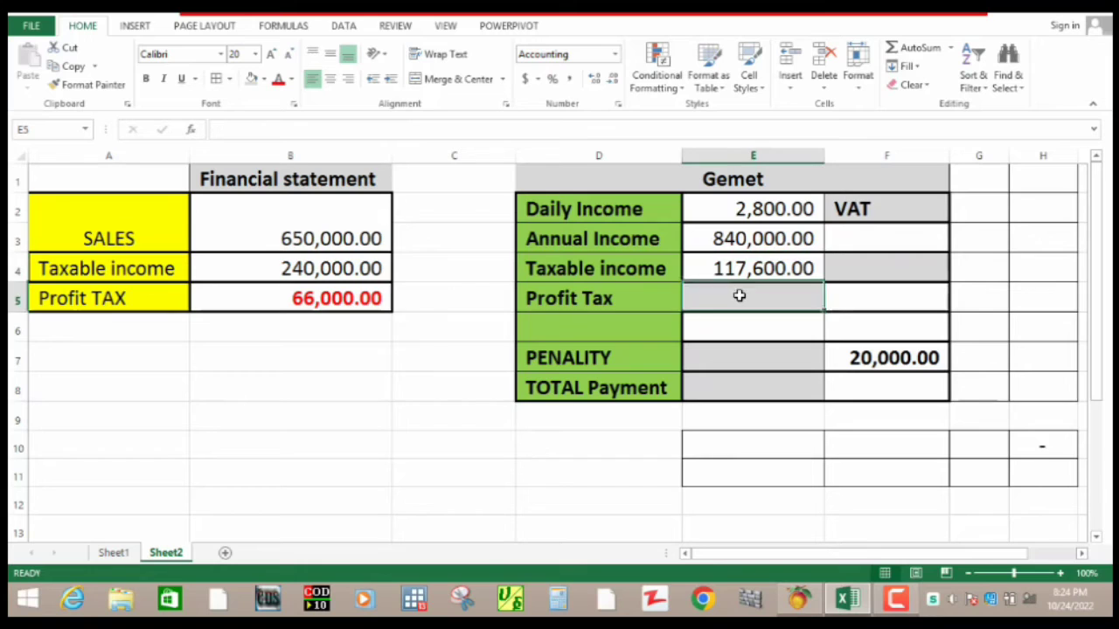
pyautogui.write('=')
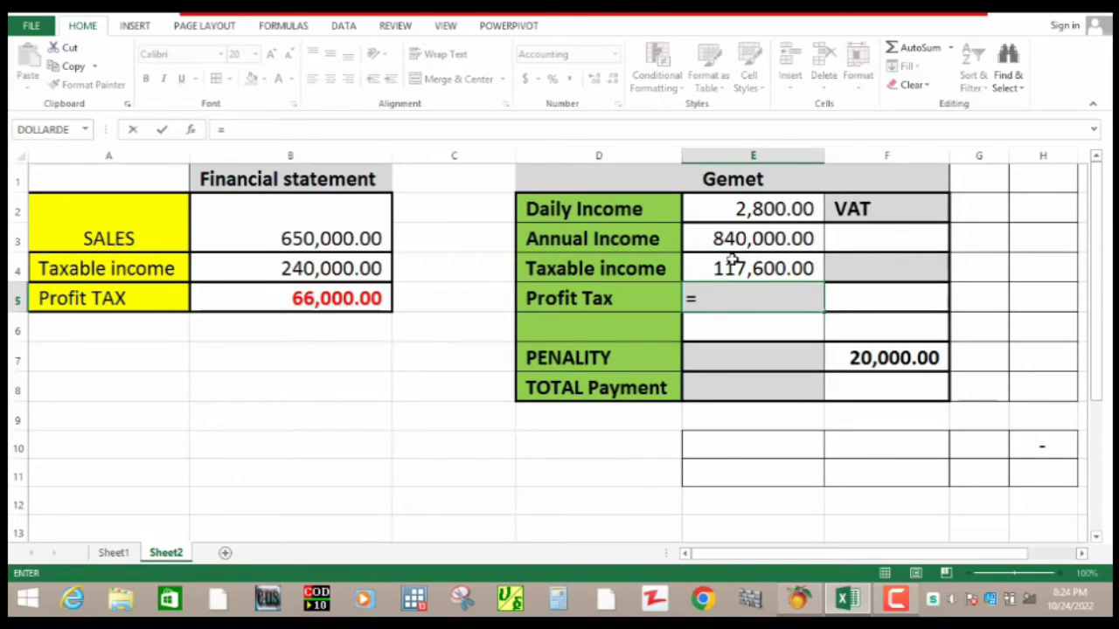
pyautogui.click(732, 267)
pyautogui.write('*')
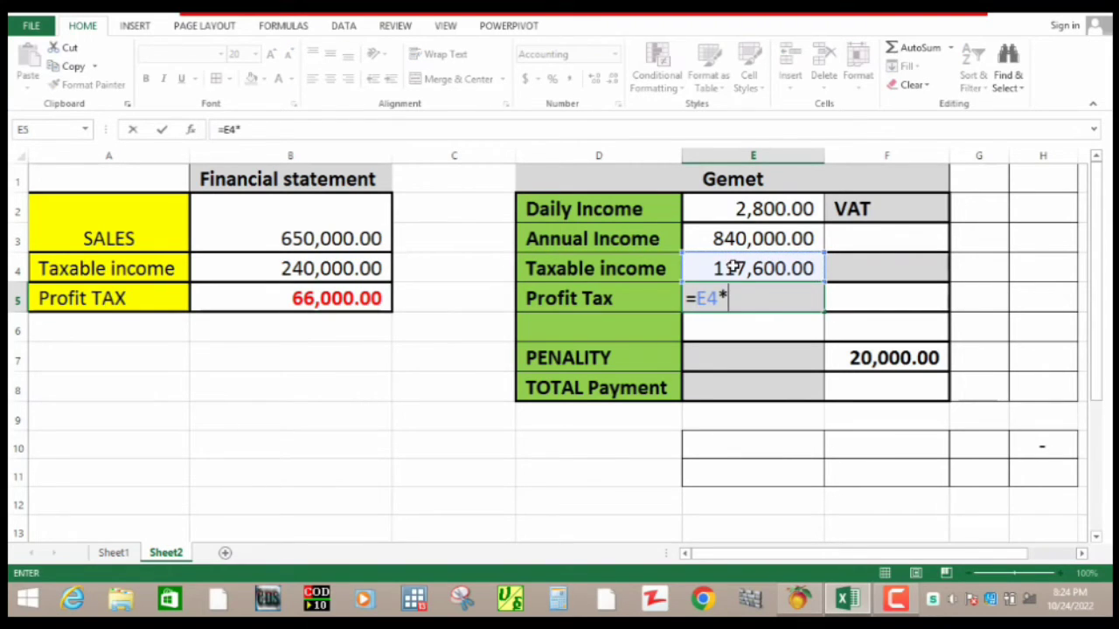
pyautogui.write('.3-11')
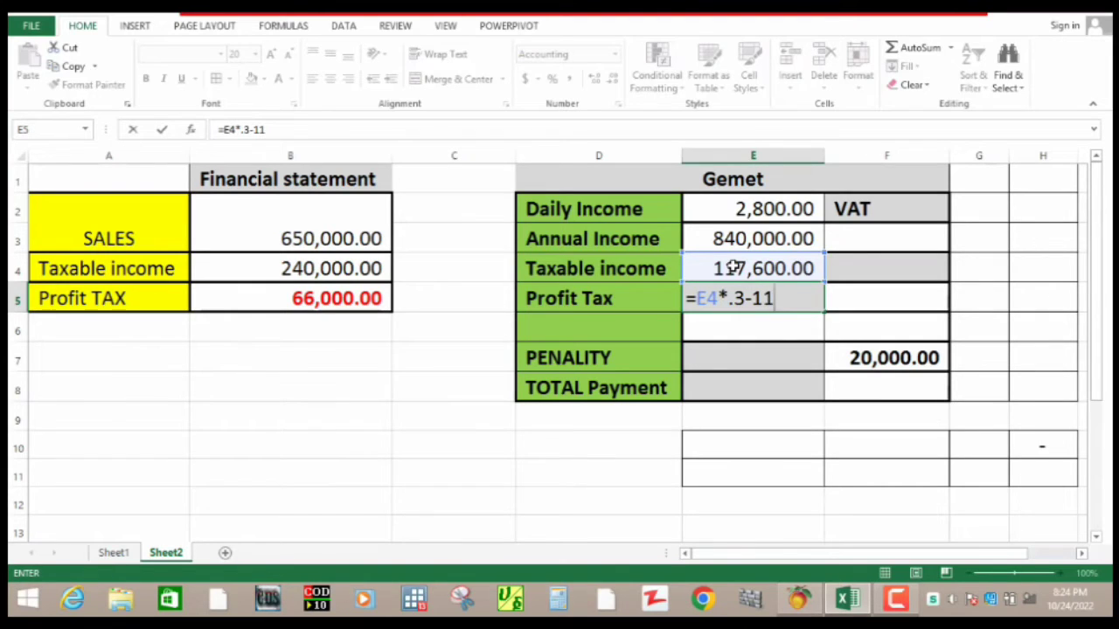
pyautogui.write('740')
pyautogui.press('Return')
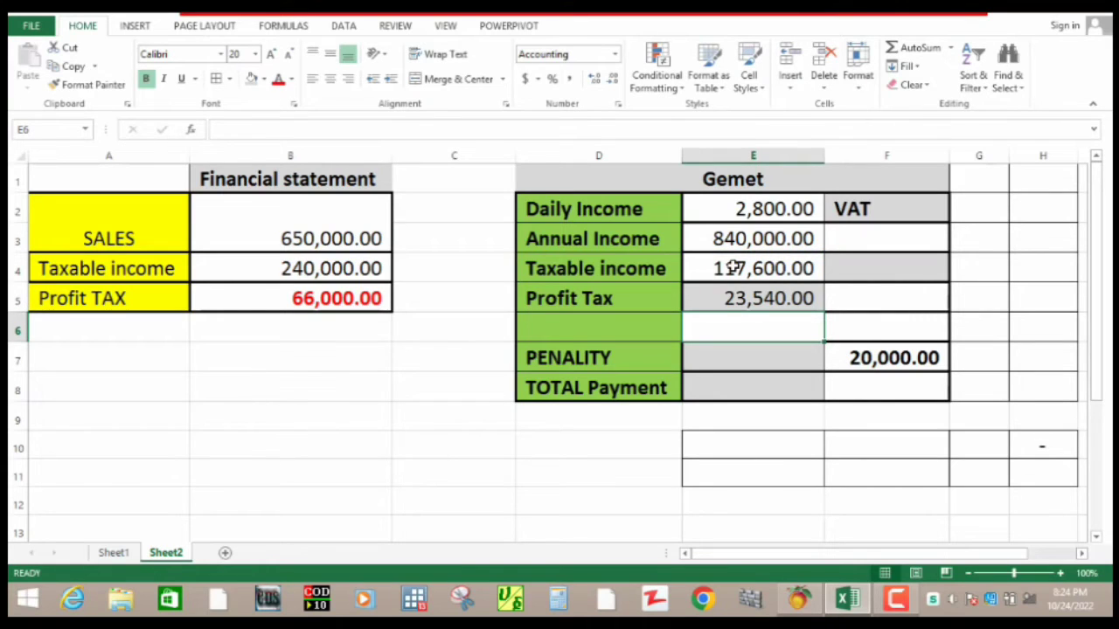
# - Calculate the PENALITY in E7 as 20% of the profit tax, using =E5*.2, and compare it with the fixed penalty in F7
pyautogui.click(765, 235)
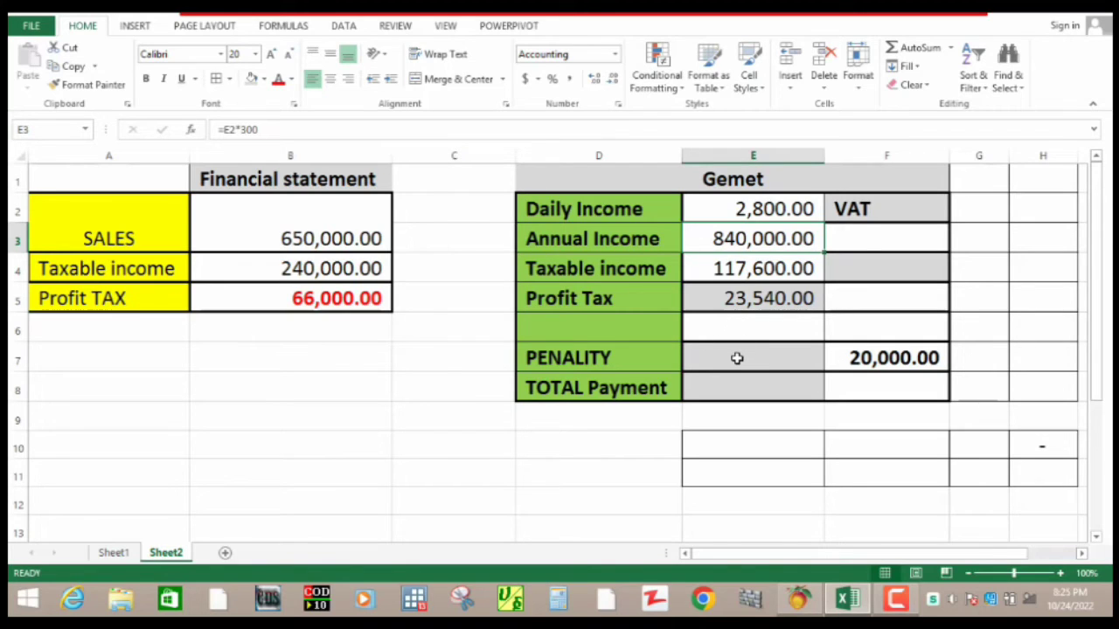
pyautogui.click(601, 360)
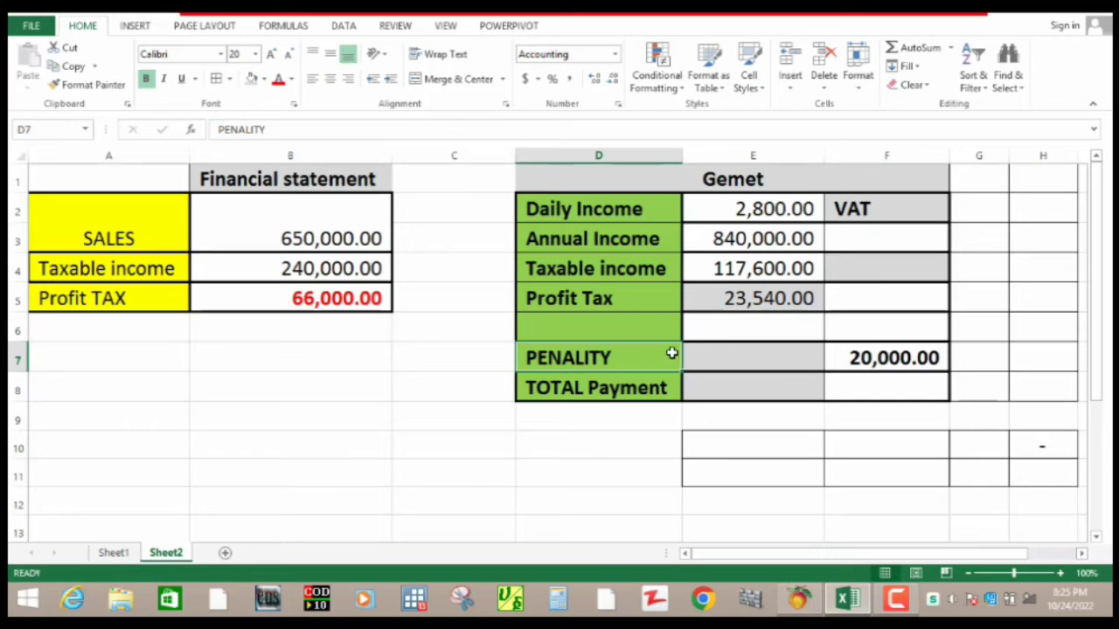
pyautogui.click(748, 354)
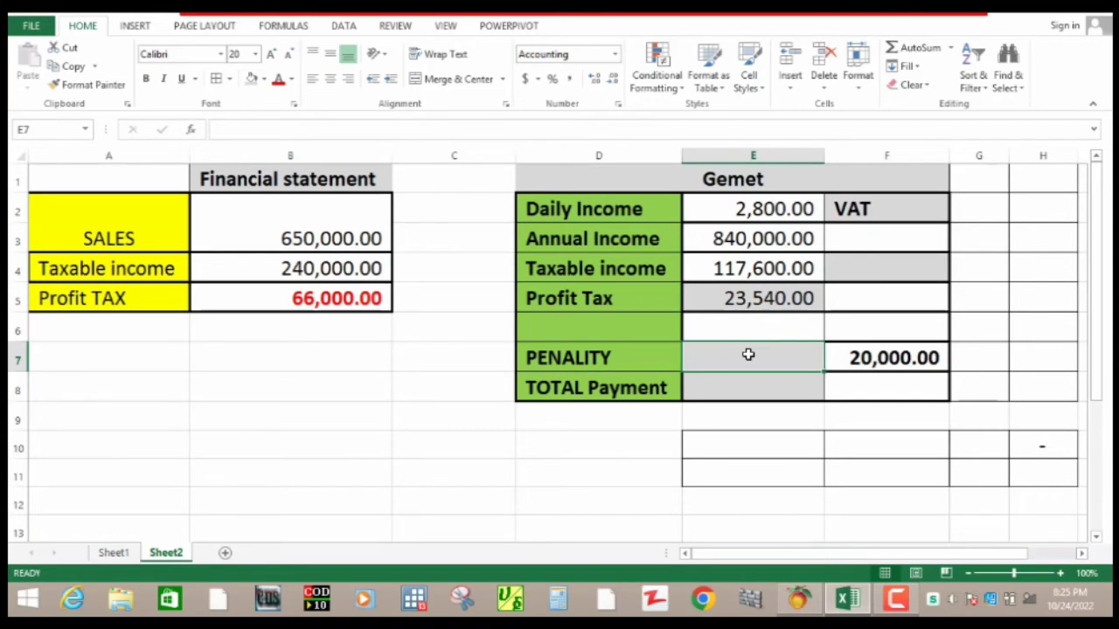
pyautogui.write('=')
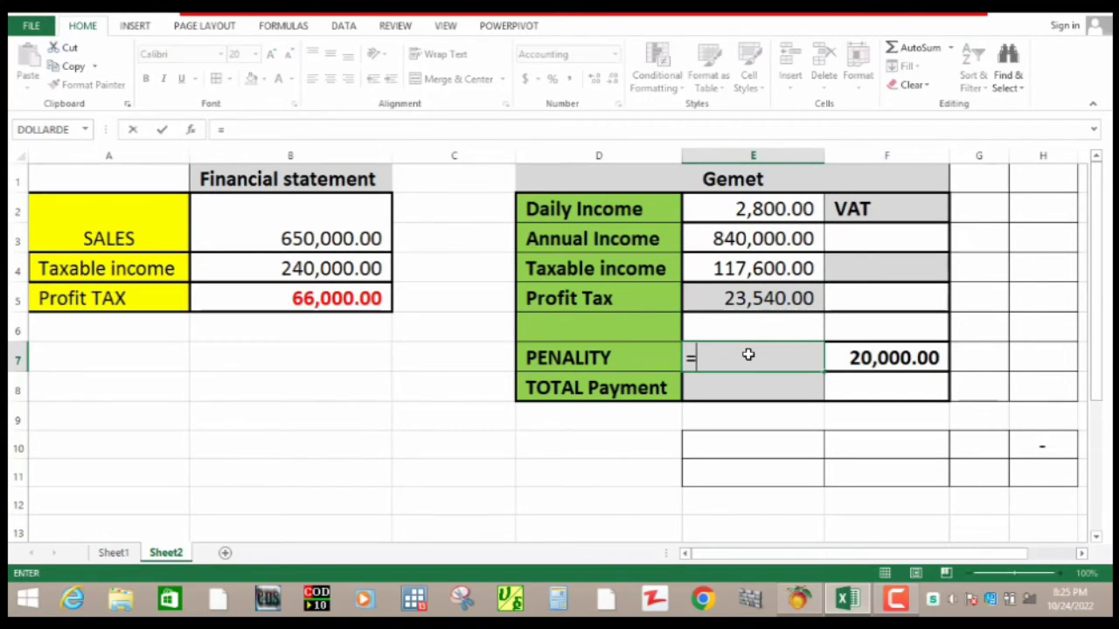
pyautogui.click(753, 297)
pyautogui.write('*.')
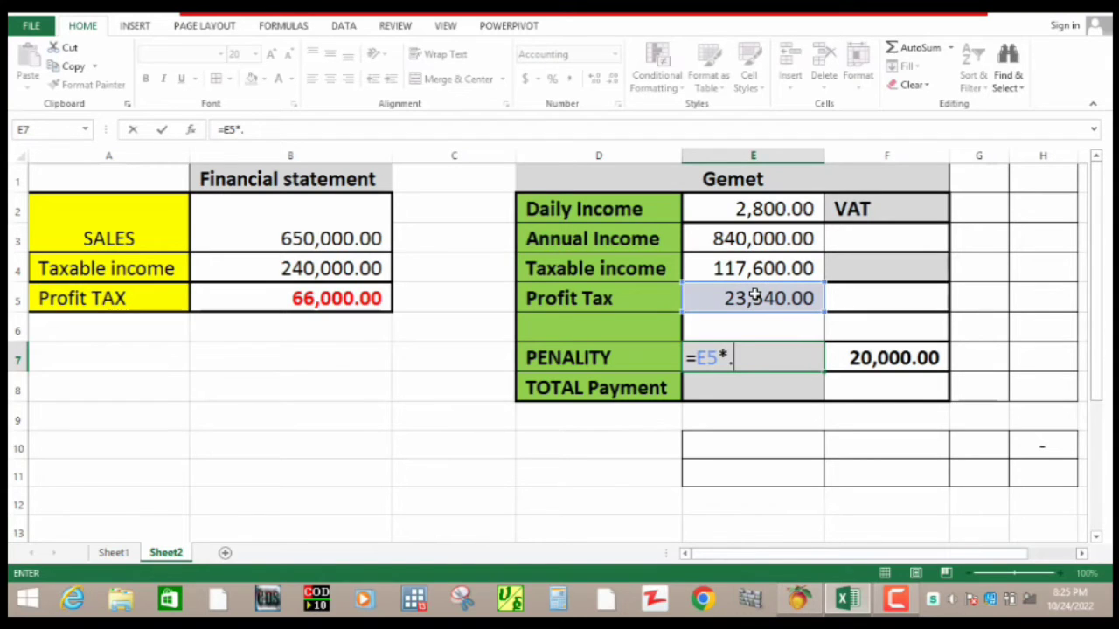
pyautogui.write('2')
pyautogui.press('Return')
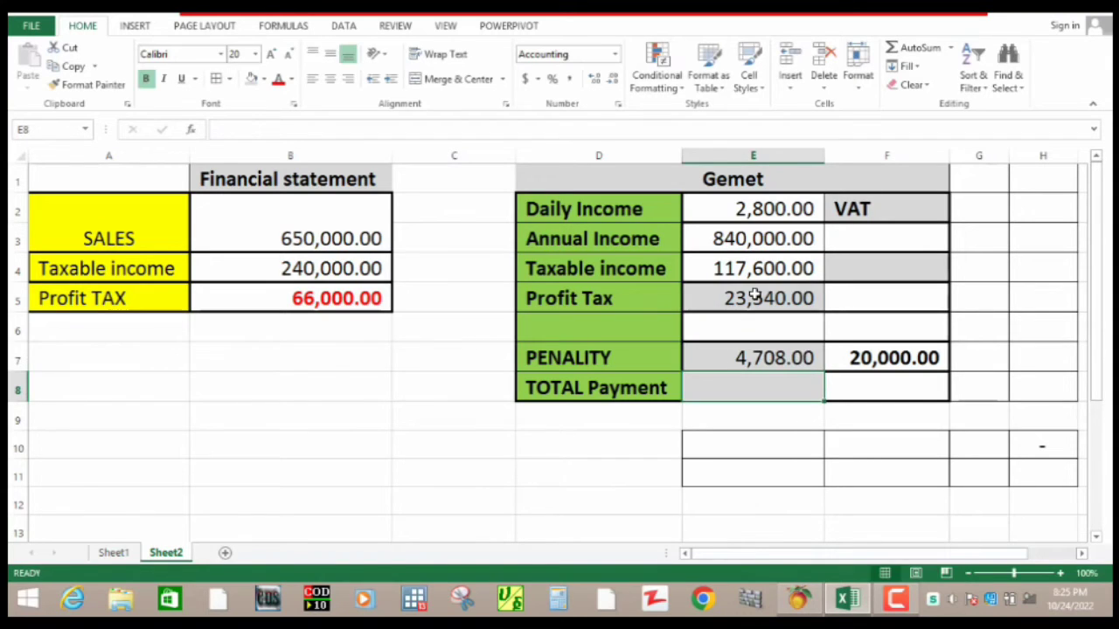
pyautogui.click(766, 356)
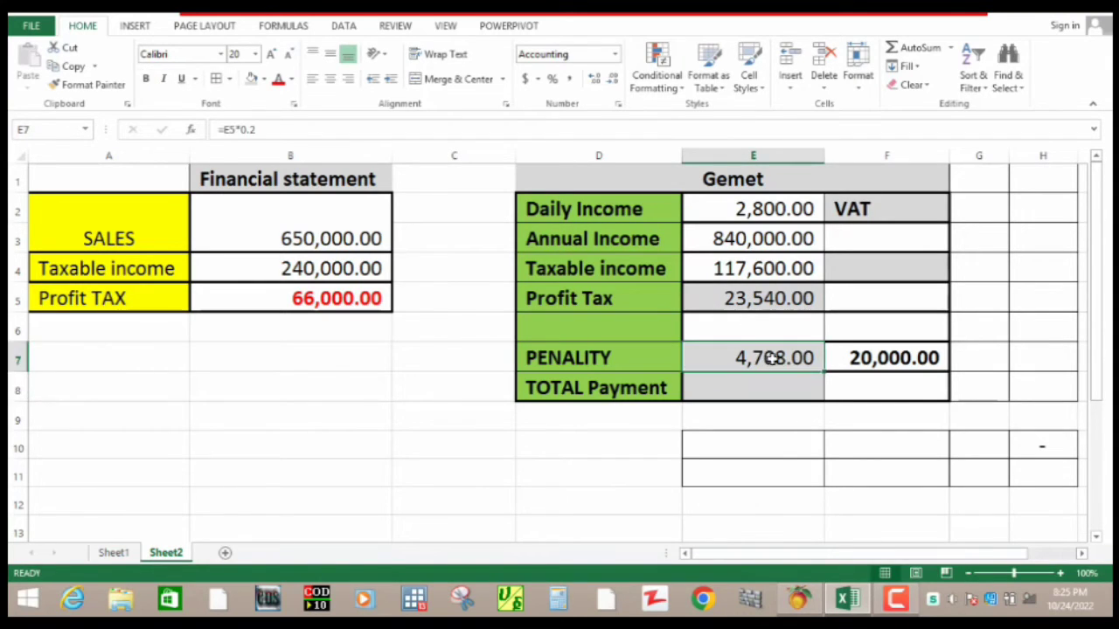
pyautogui.click(871, 357)
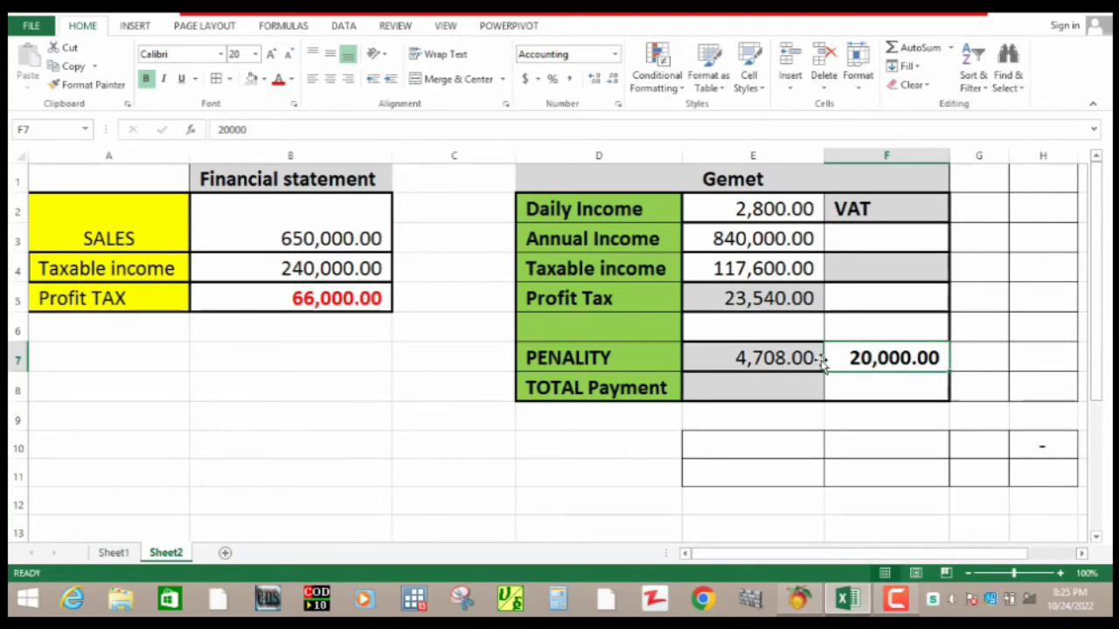
# - Fill the fixed penalty cell F7 with the standard light blue colour
pyautogui.click(788, 357)
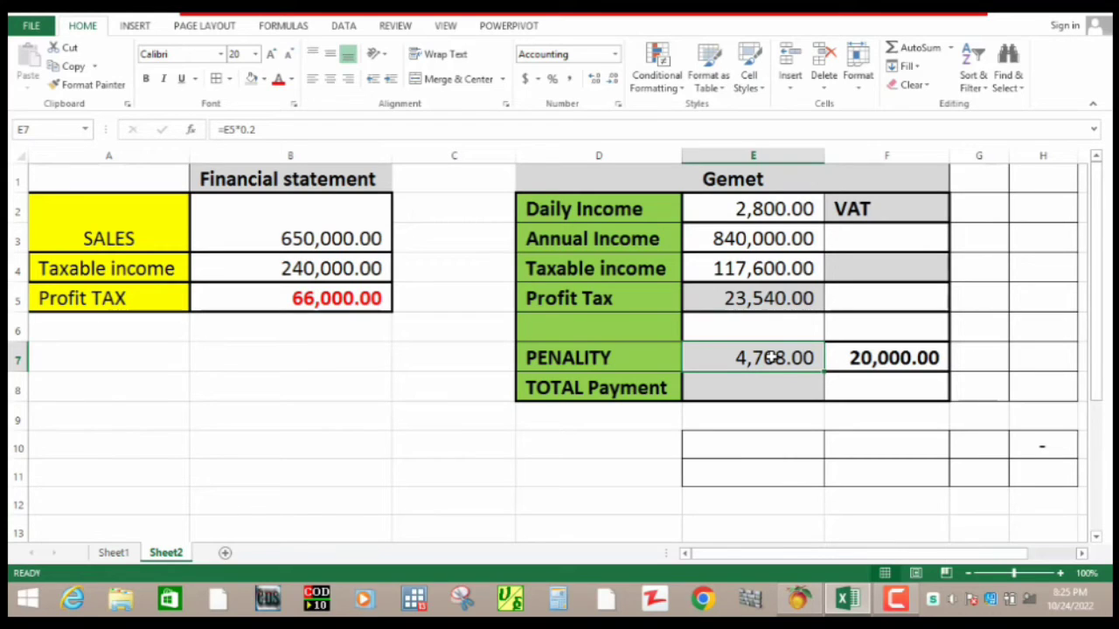
pyautogui.click(861, 359)
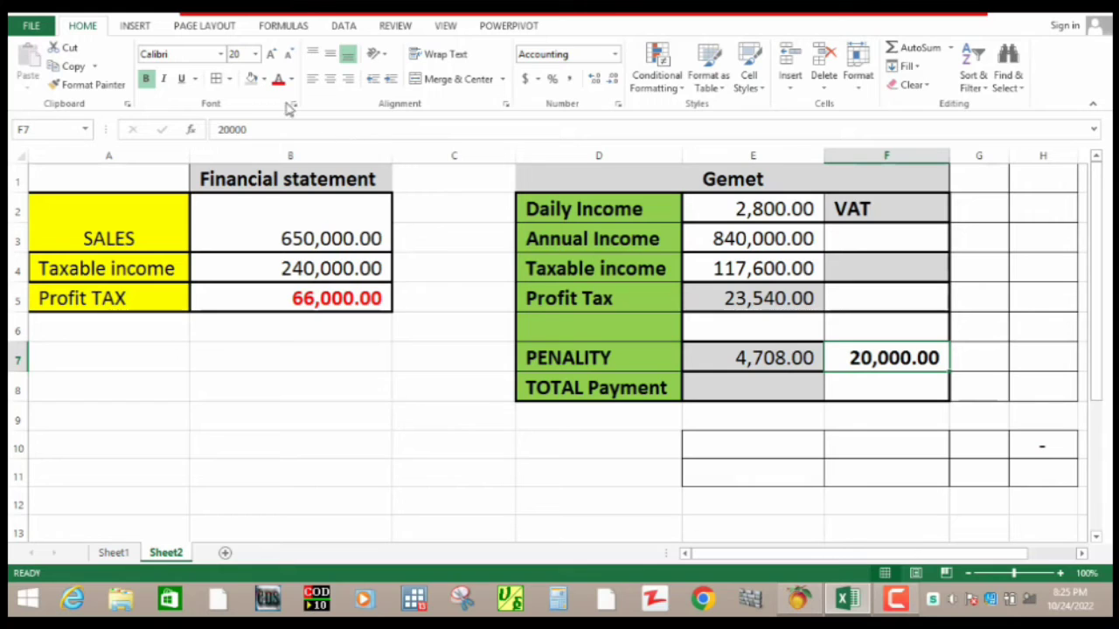
pyautogui.click(264, 80)
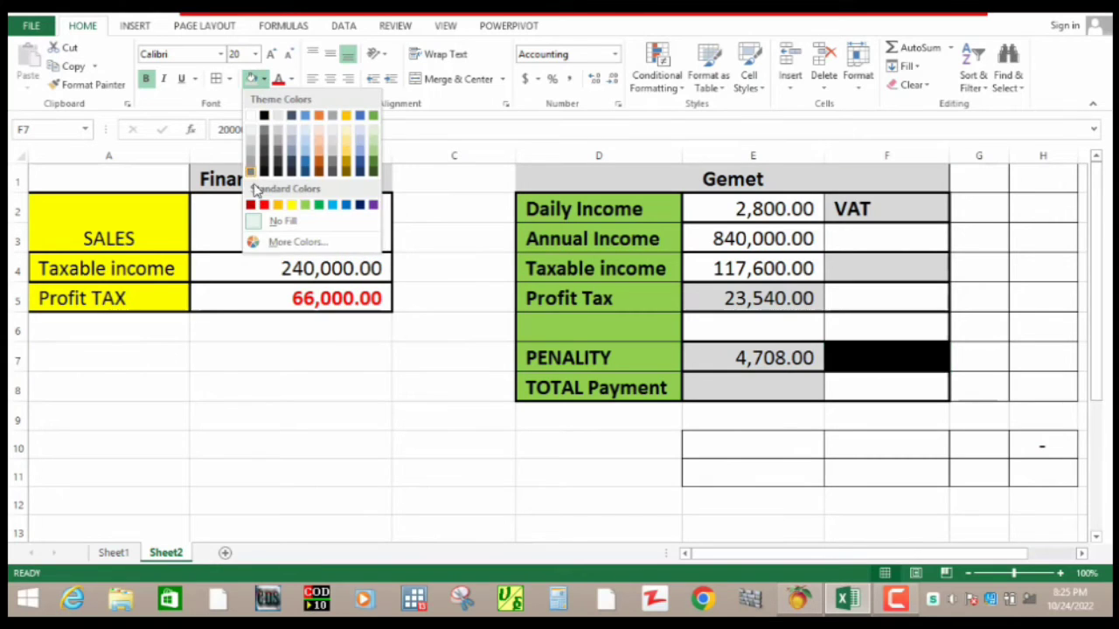
pyautogui.click(333, 206)
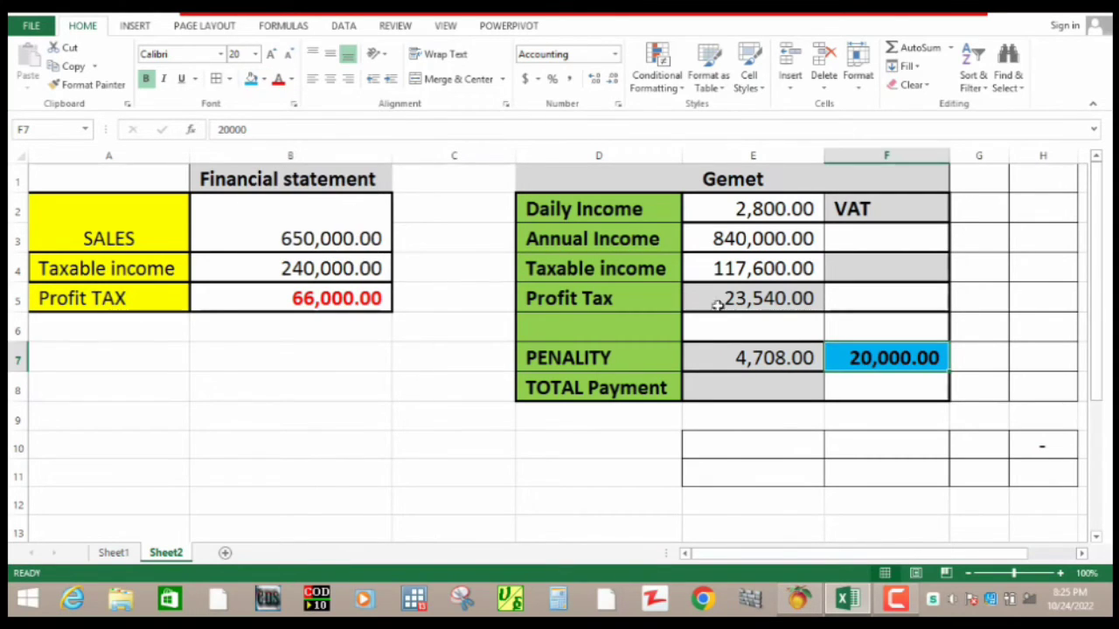
pyautogui.click(755, 388)
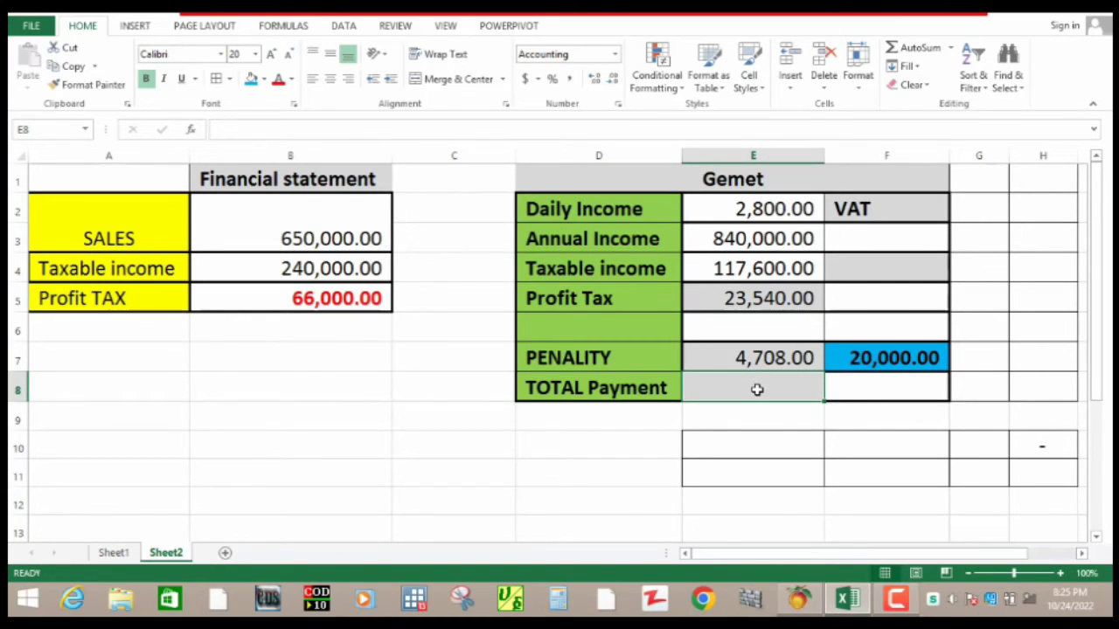
pyautogui.write('=')
pyautogui.press('BackSpace')
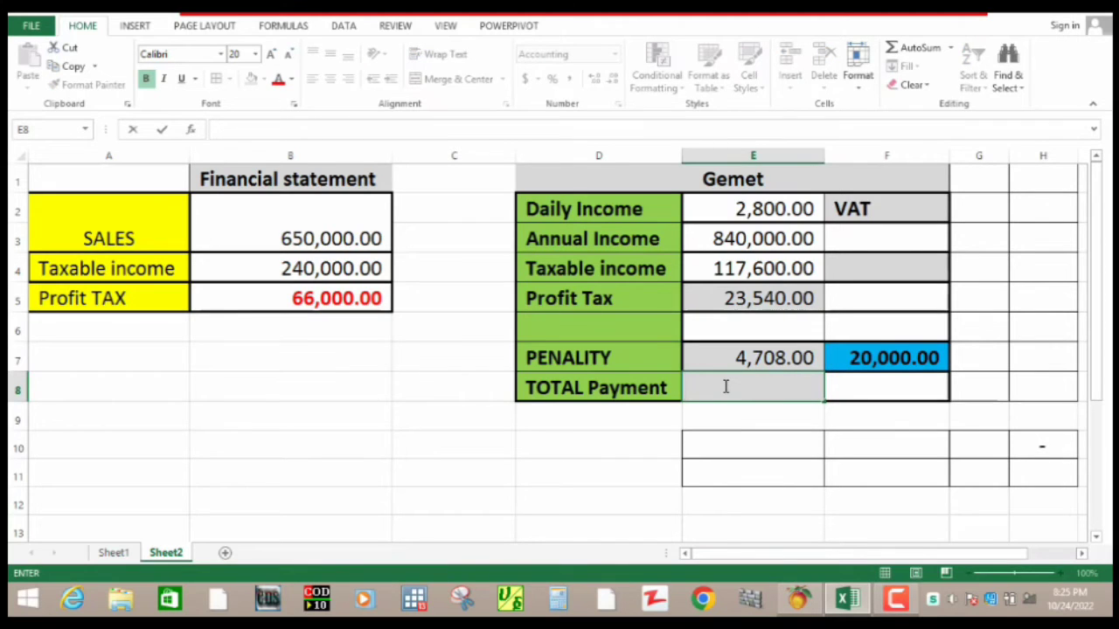
# - Calculate the VAT base in F3 as the Gemet annual income minus the financial statement's sales, using =E3-B2
pyautogui.click(853, 208)
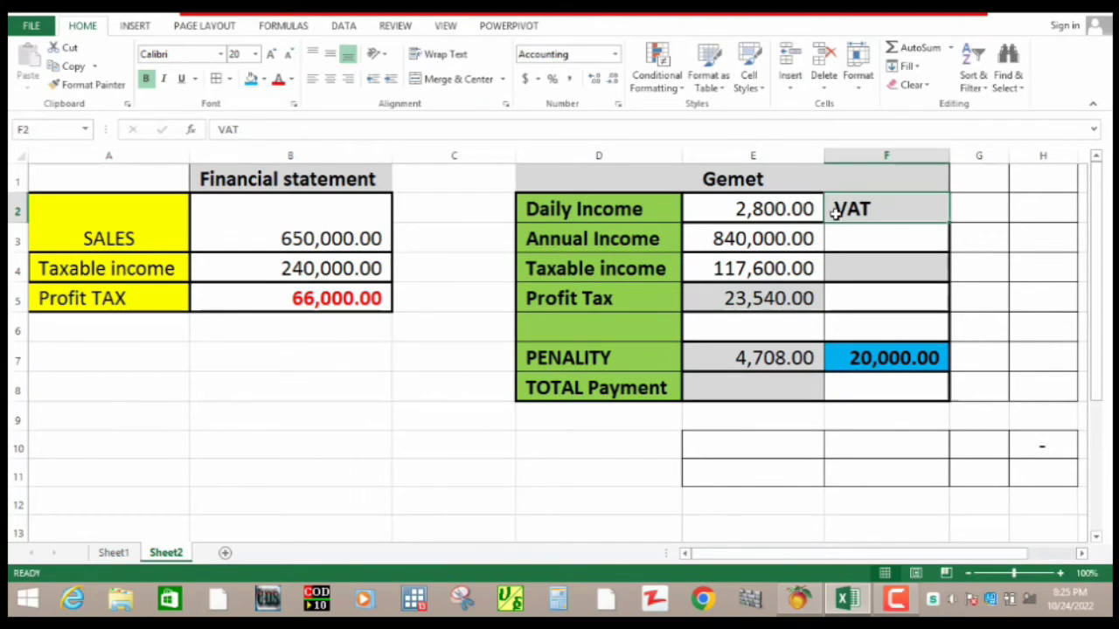
pyautogui.click(331, 238)
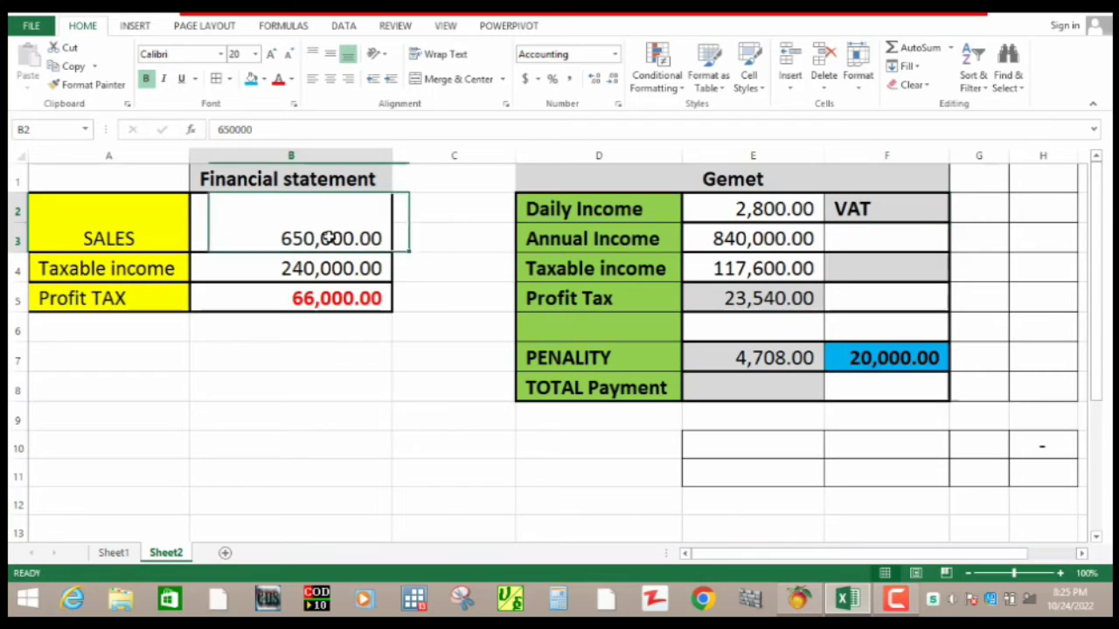
pyautogui.click(762, 236)
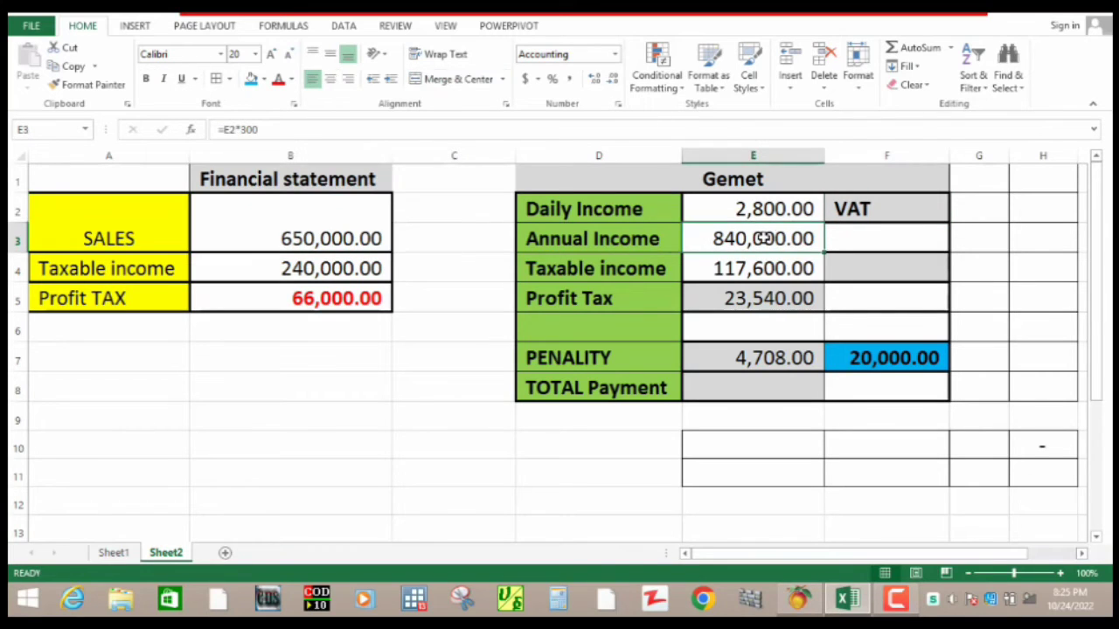
pyautogui.click(856, 234)
pyautogui.write('=')
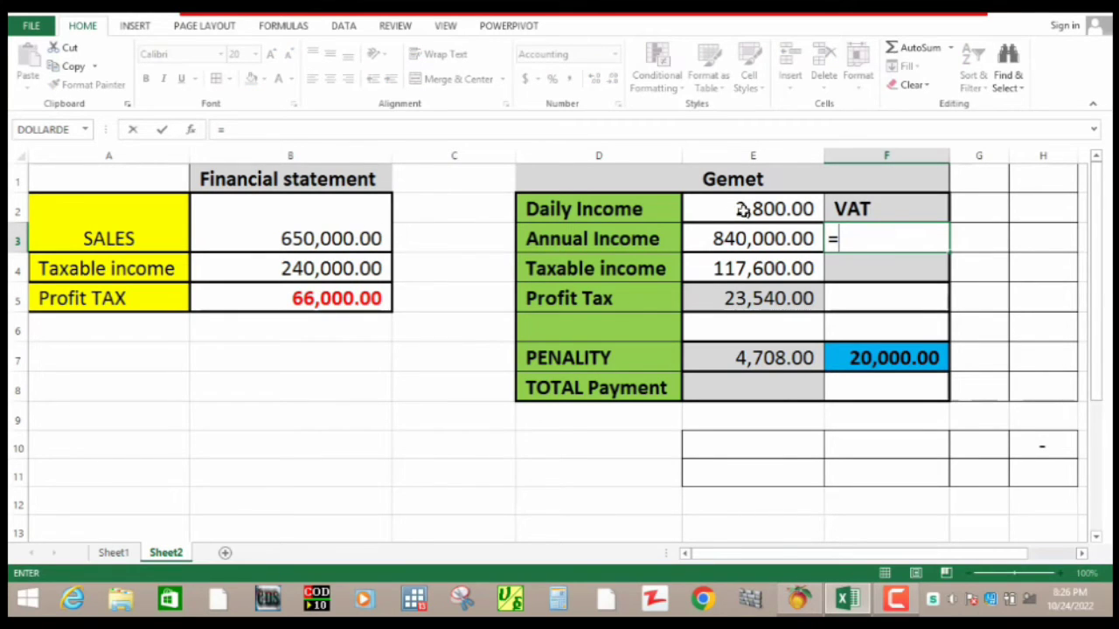
pyautogui.click(741, 240)
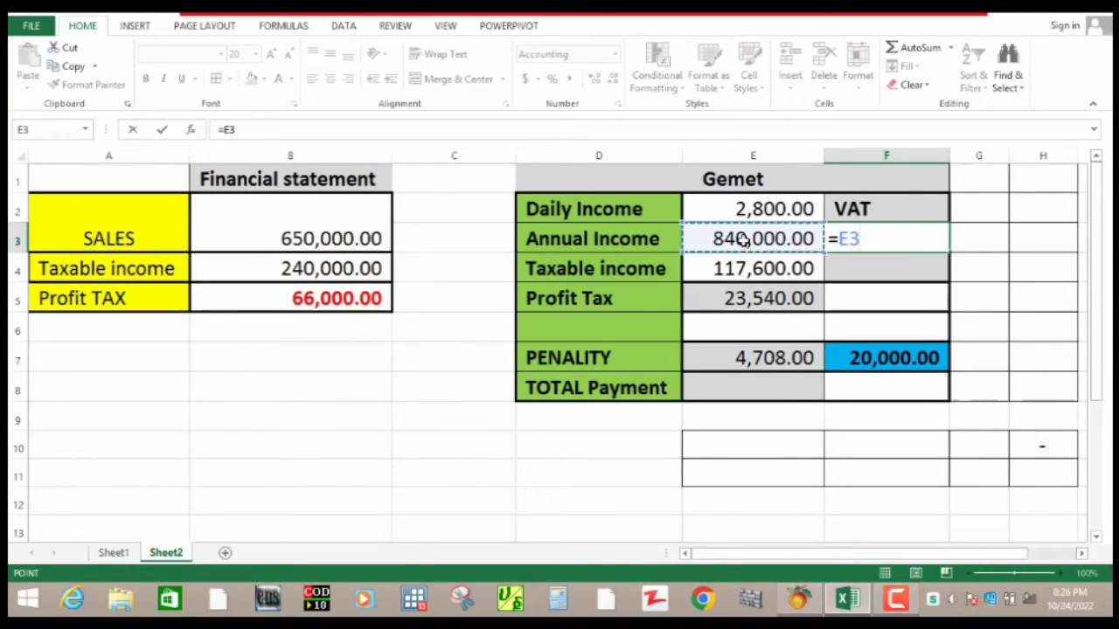
pyautogui.write('-')
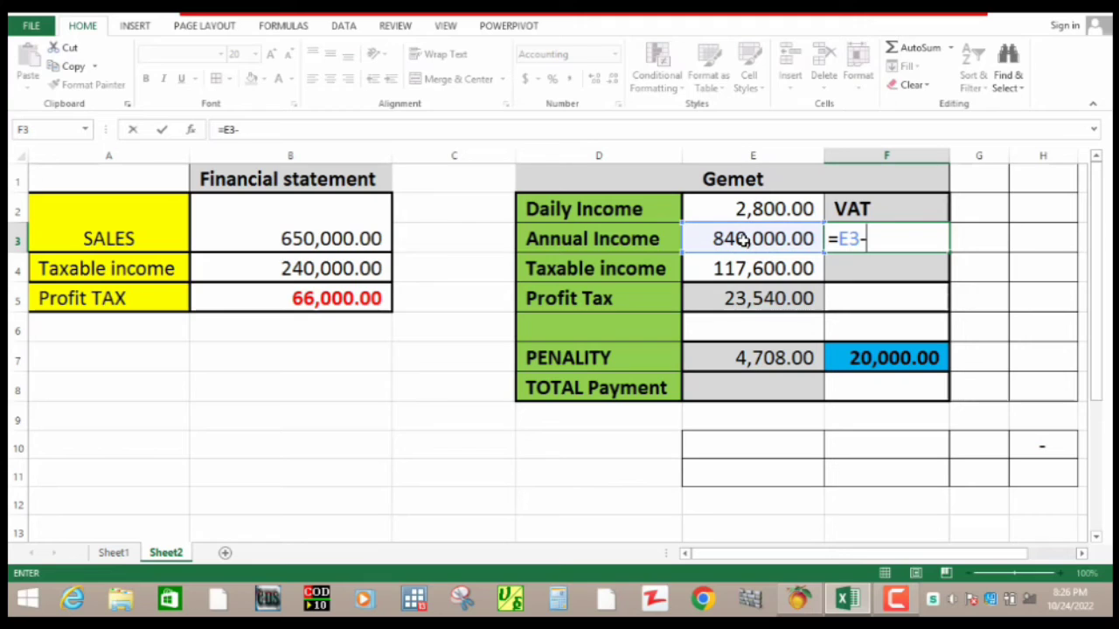
pyautogui.click(312, 216)
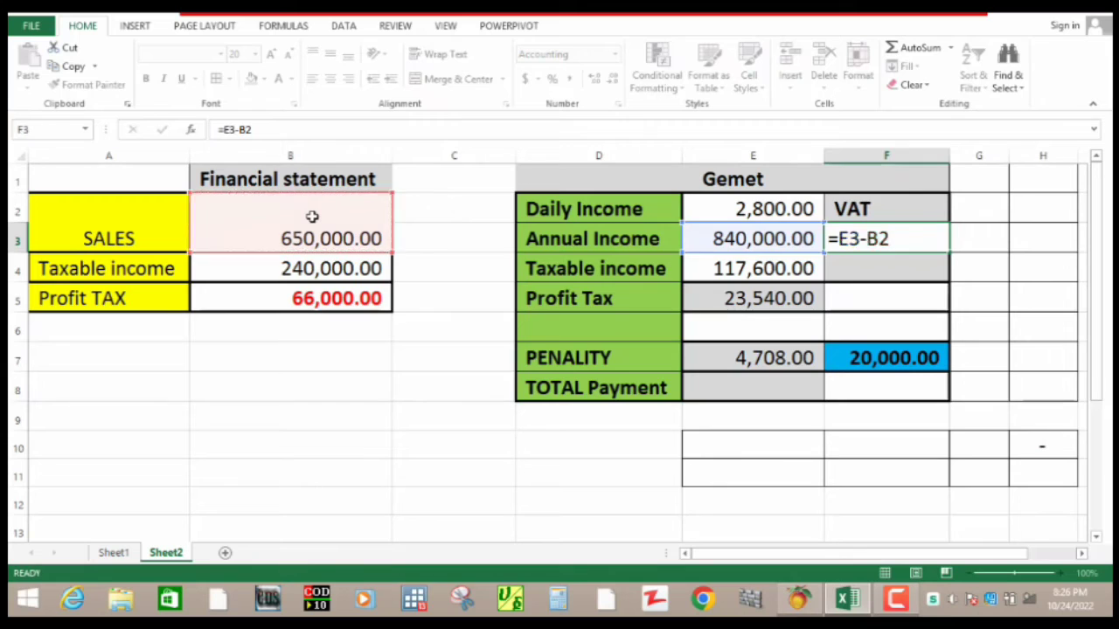
pyautogui.press('Return')
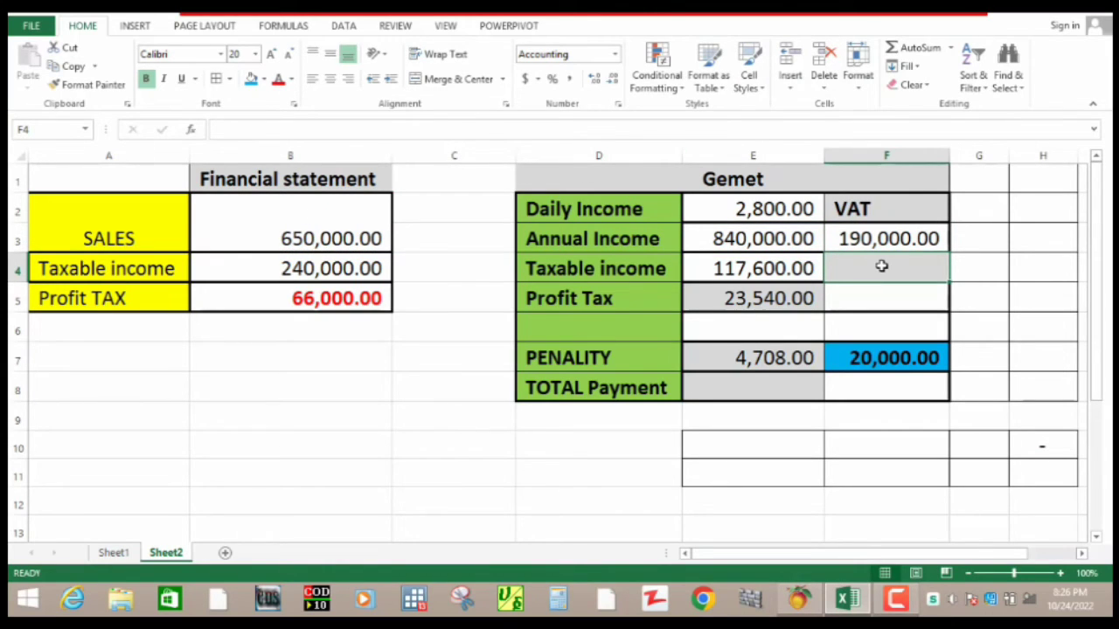
# - Calculate the VAT amount in F4 as 15% of the income difference, using =F3*.15
pyautogui.write('=')
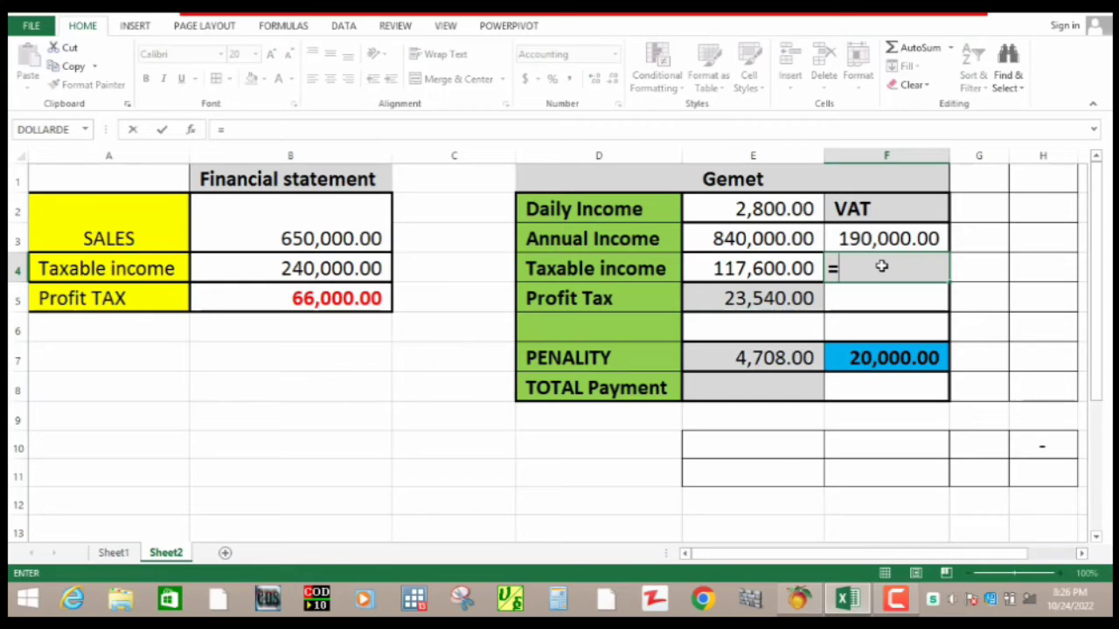
pyautogui.click(874, 240)
pyautogui.write('*')
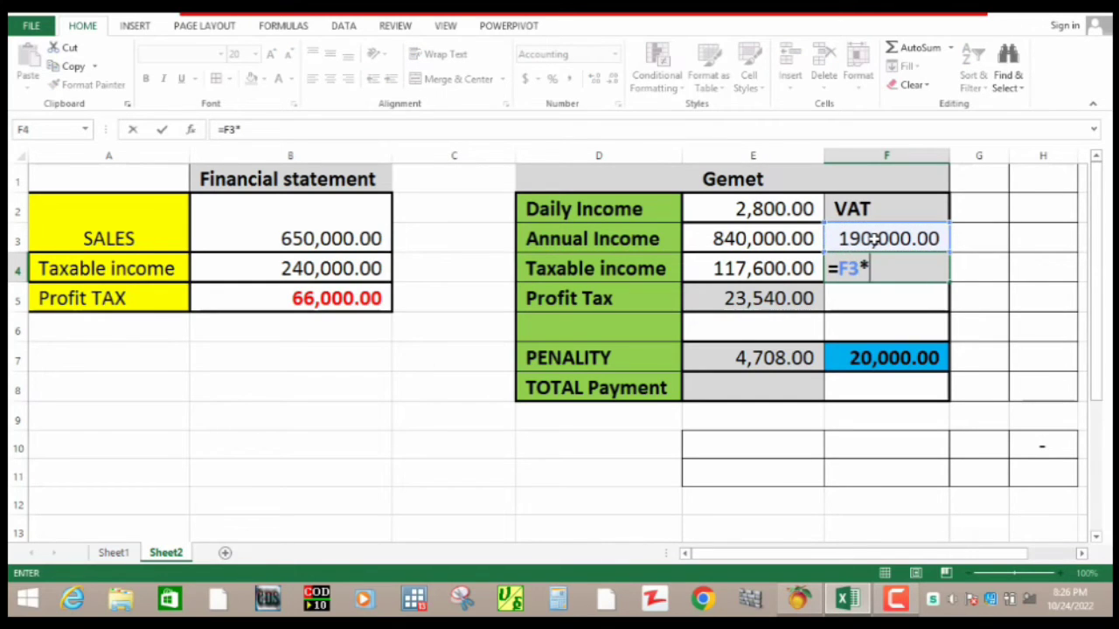
pyautogui.write('.15')
pyautogui.press('Return')
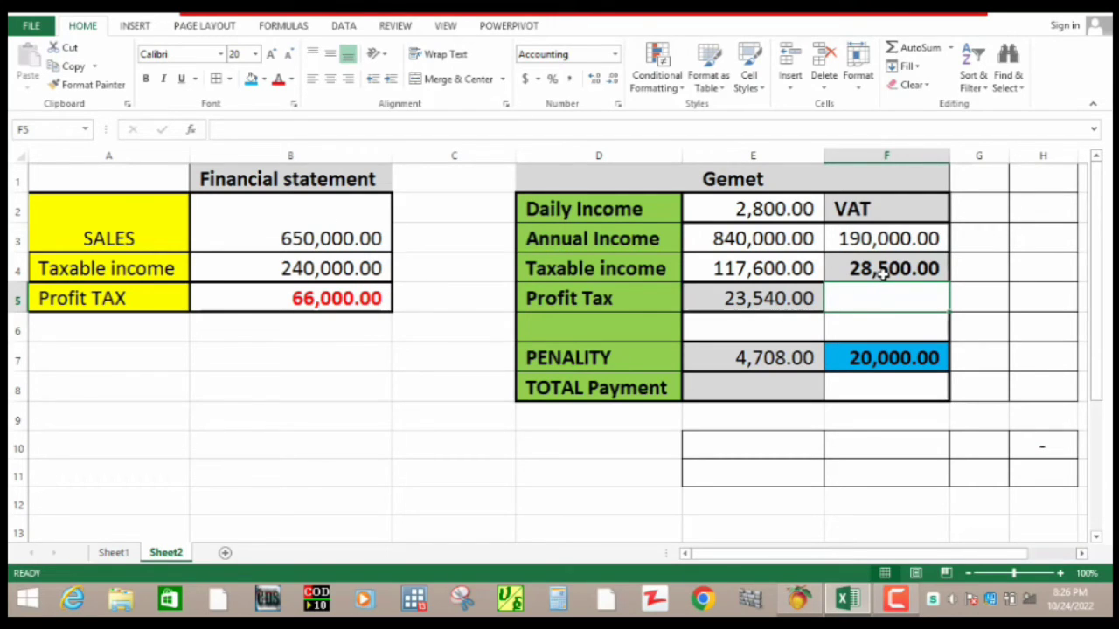
# - Calculate the TOTAL Payment in E8 as VAT plus profit tax plus the fixed penalty, using =F4+E5+F7
pyautogui.click(759, 388)
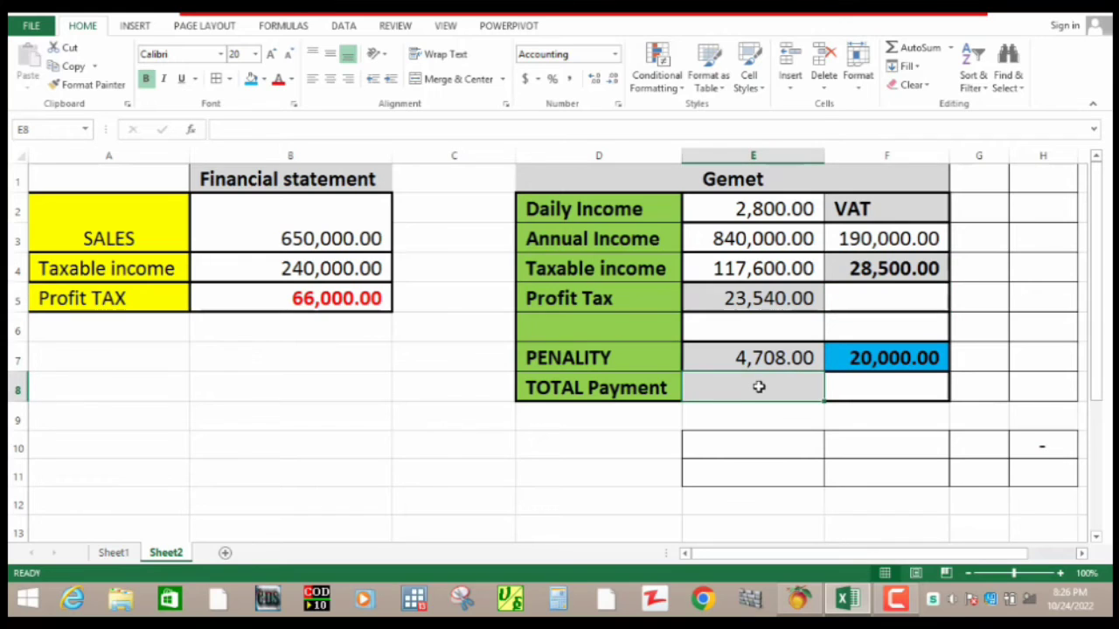
pyautogui.write('=')
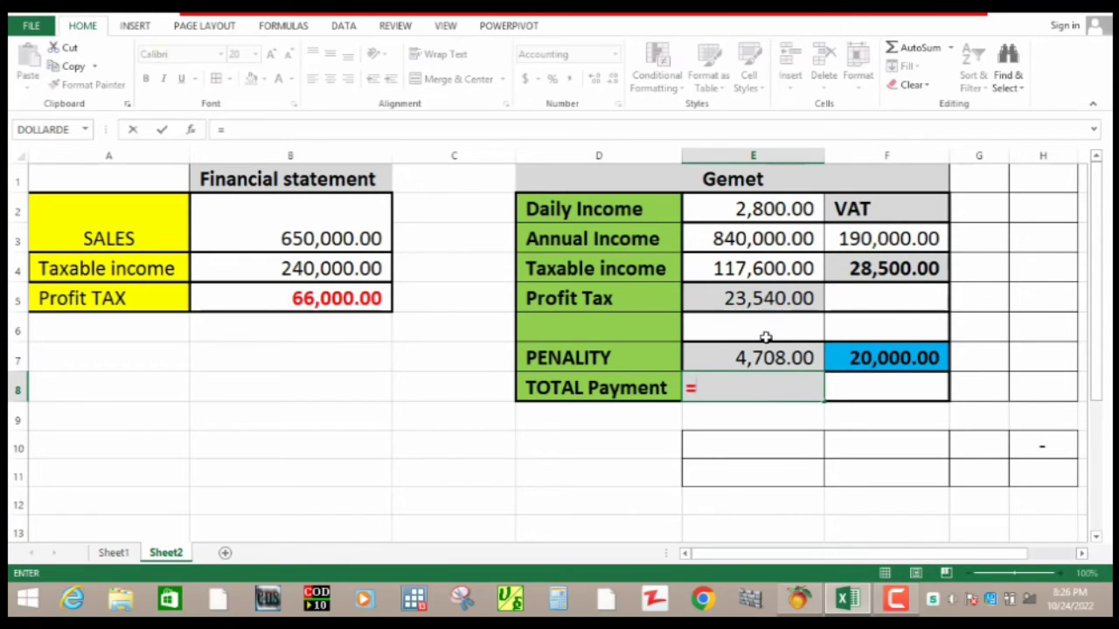
pyautogui.click(888, 269)
pyautogui.write('+')
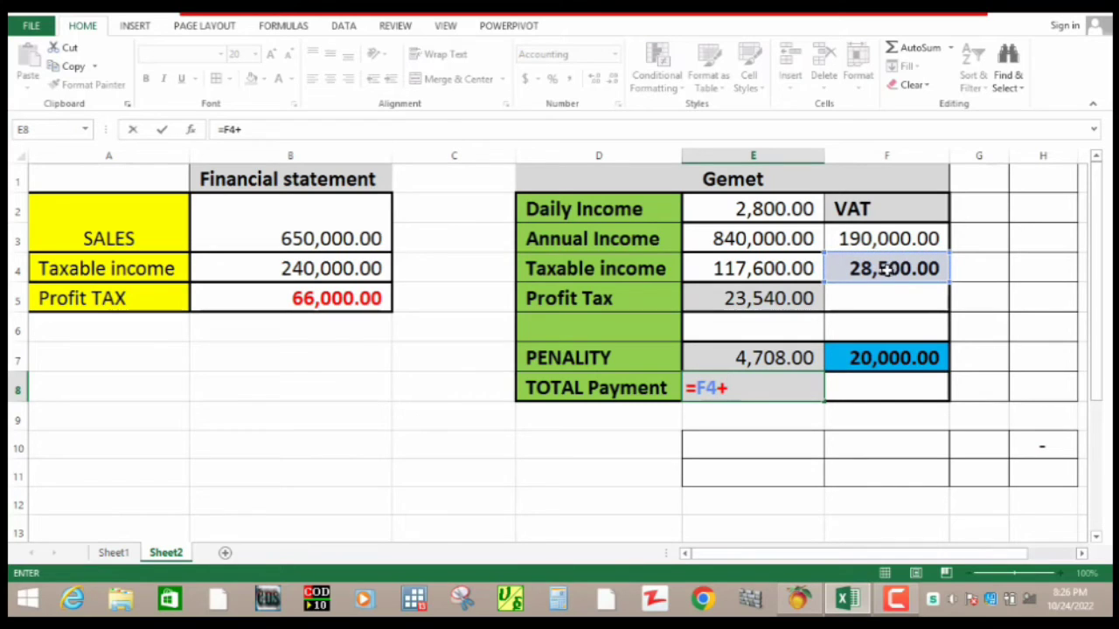
pyautogui.click(792, 296)
pyautogui.write('+')
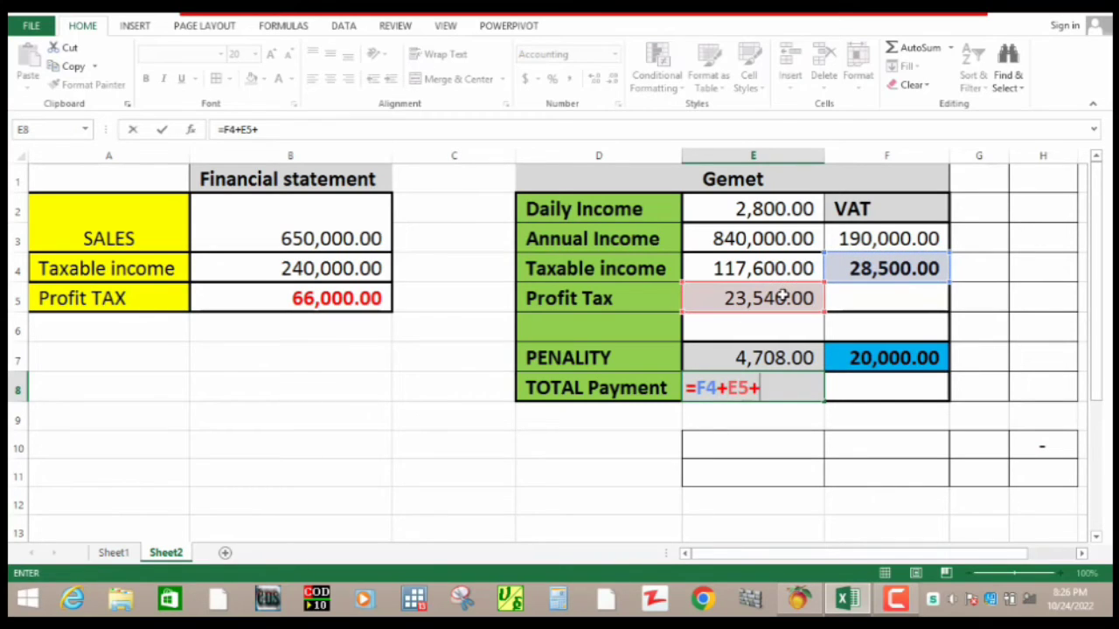
pyautogui.click(885, 357)
pyautogui.press('Return')
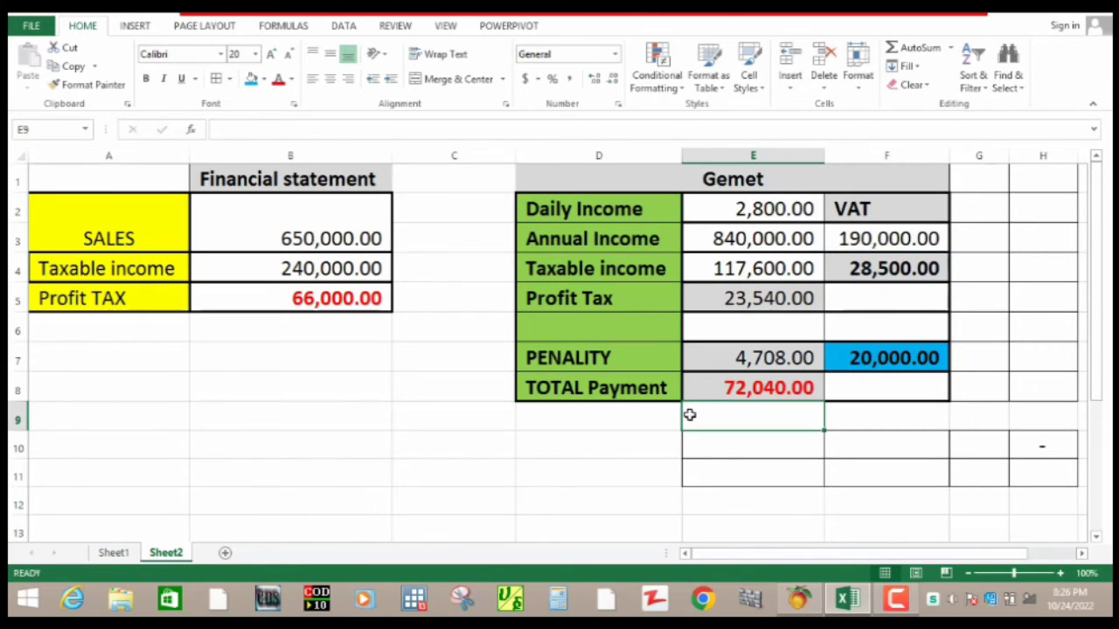
# - Compare the Gemet total payment with the financial statement's profit tax by calculating their difference in E10, using =E8-B5
pyautogui.click(768, 389)
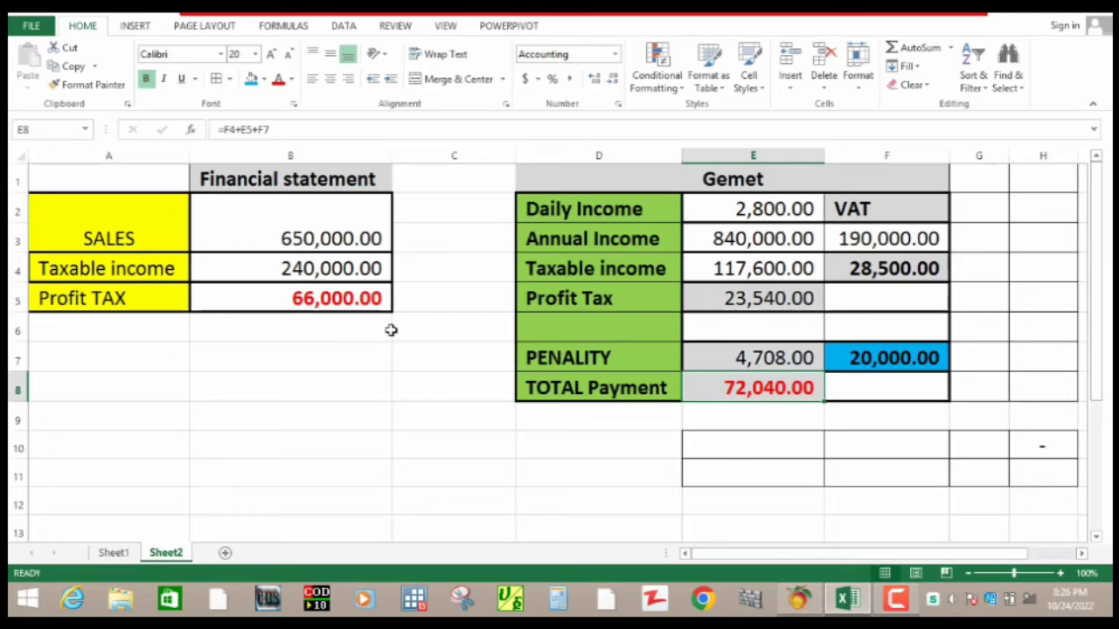
pyautogui.click(350, 297)
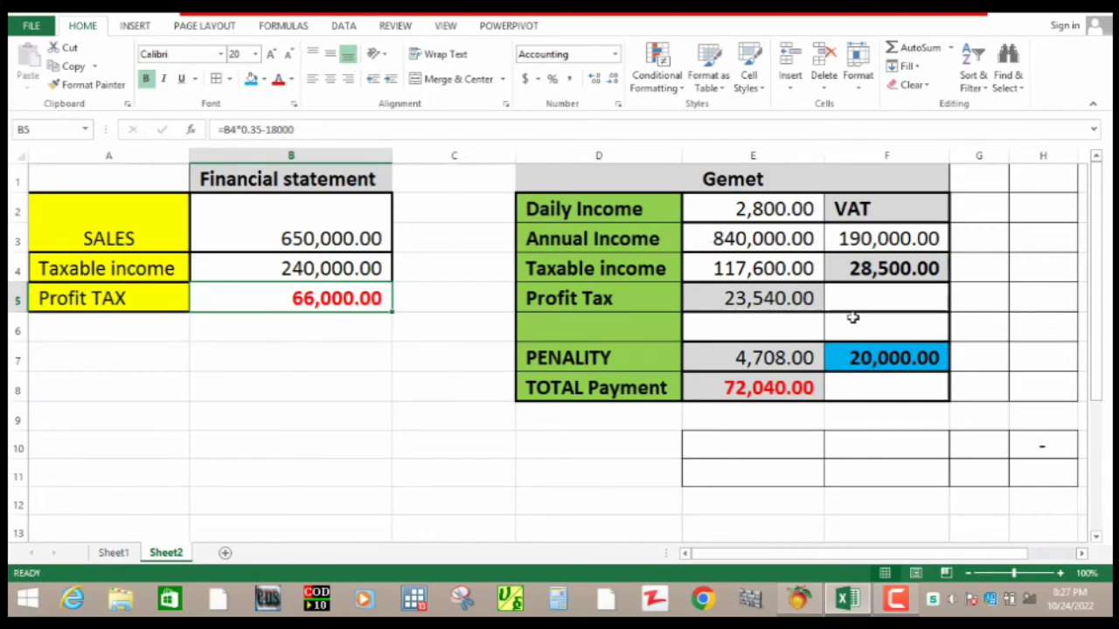
pyautogui.click(752, 391)
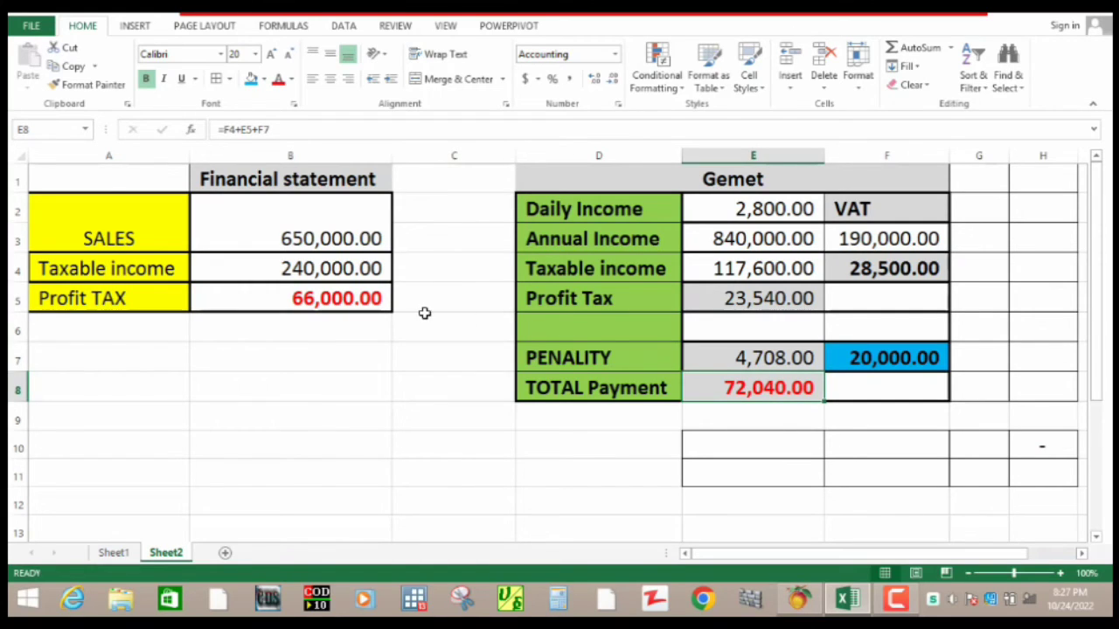
pyautogui.click(350, 298)
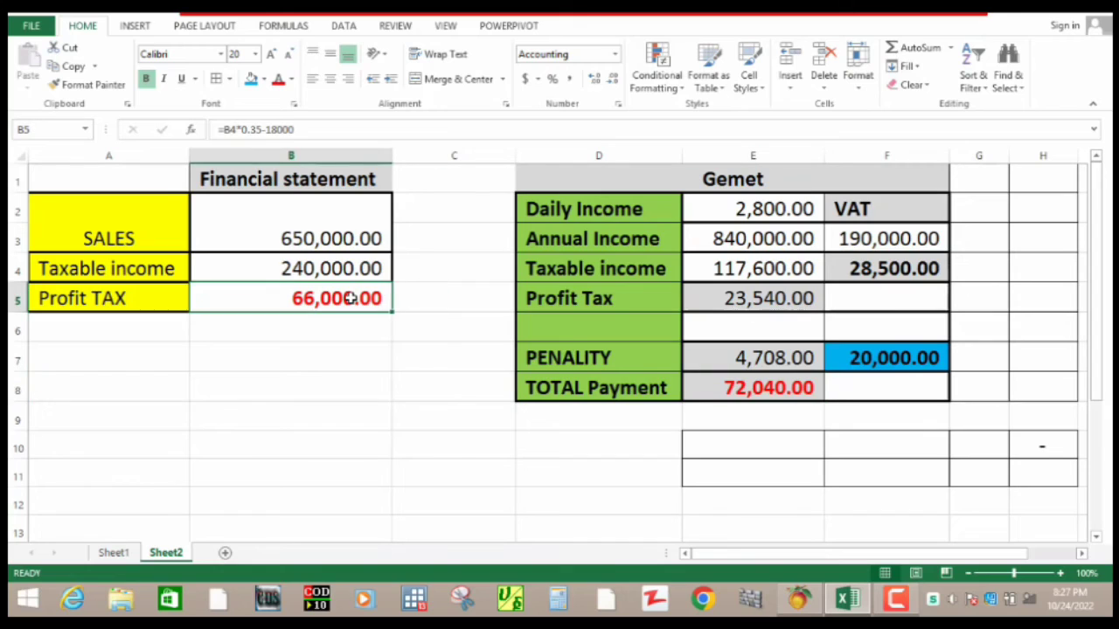
pyautogui.click(752, 390)
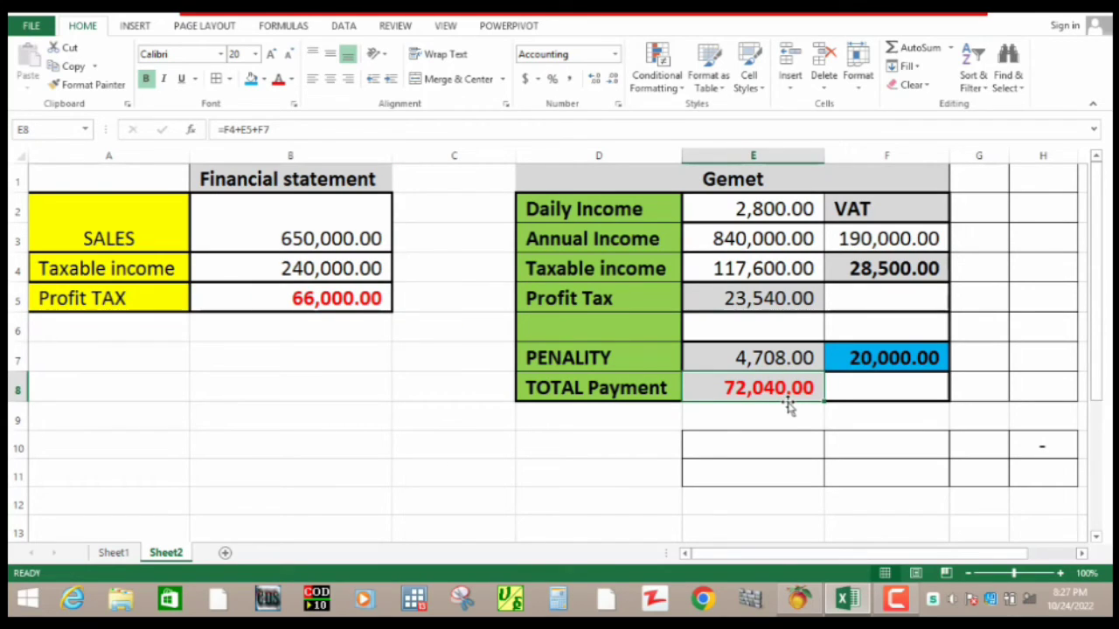
pyautogui.click(763, 452)
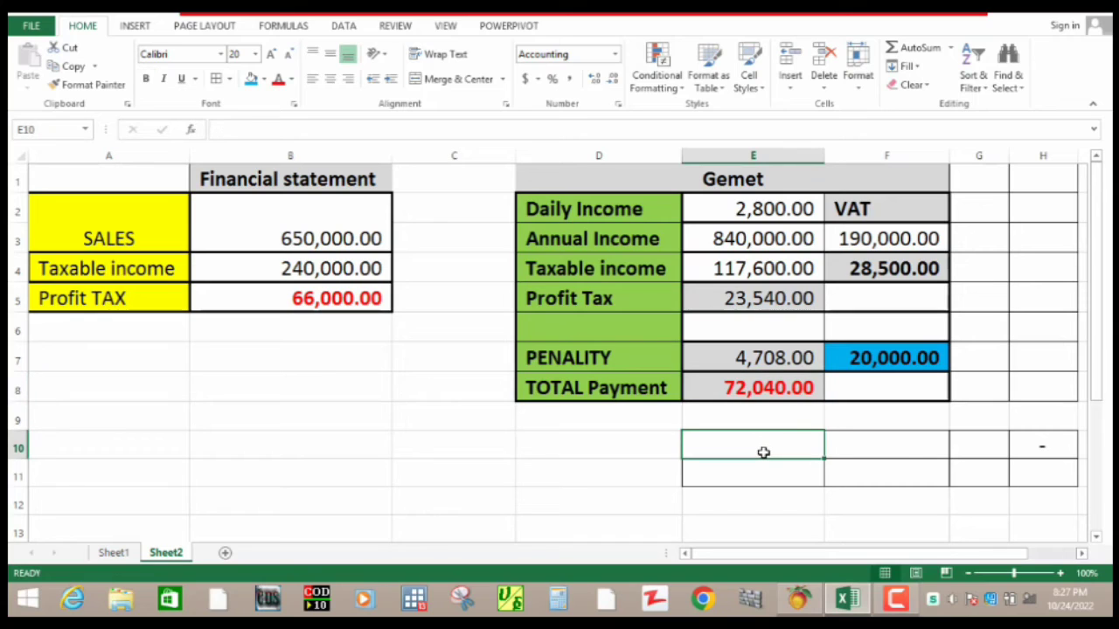
pyautogui.write('=')
pyautogui.click(761, 391)
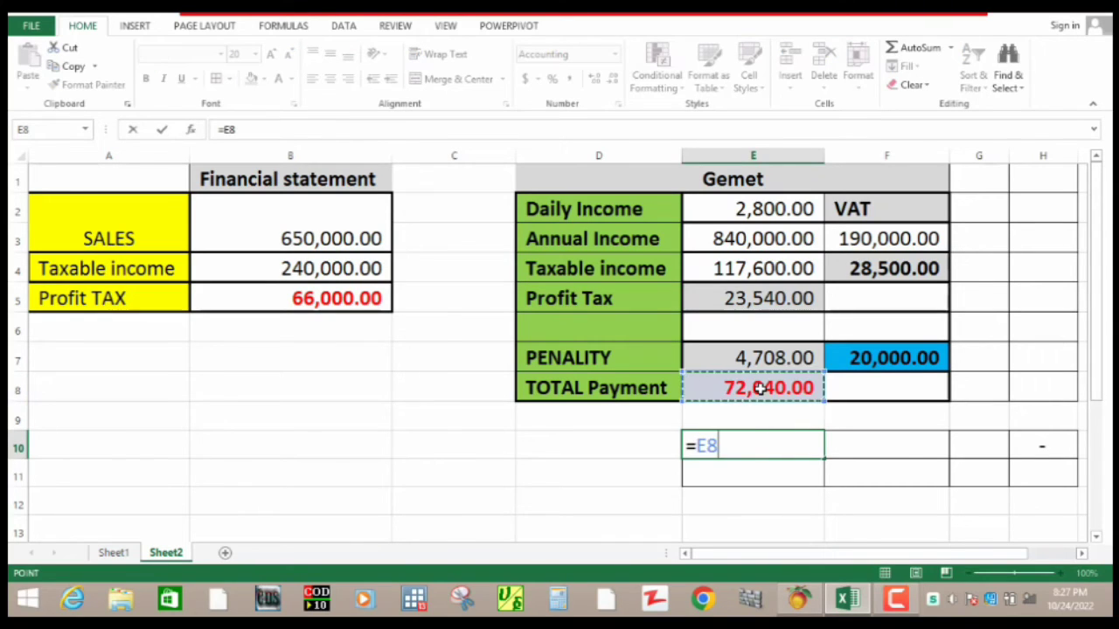
pyautogui.write('-')
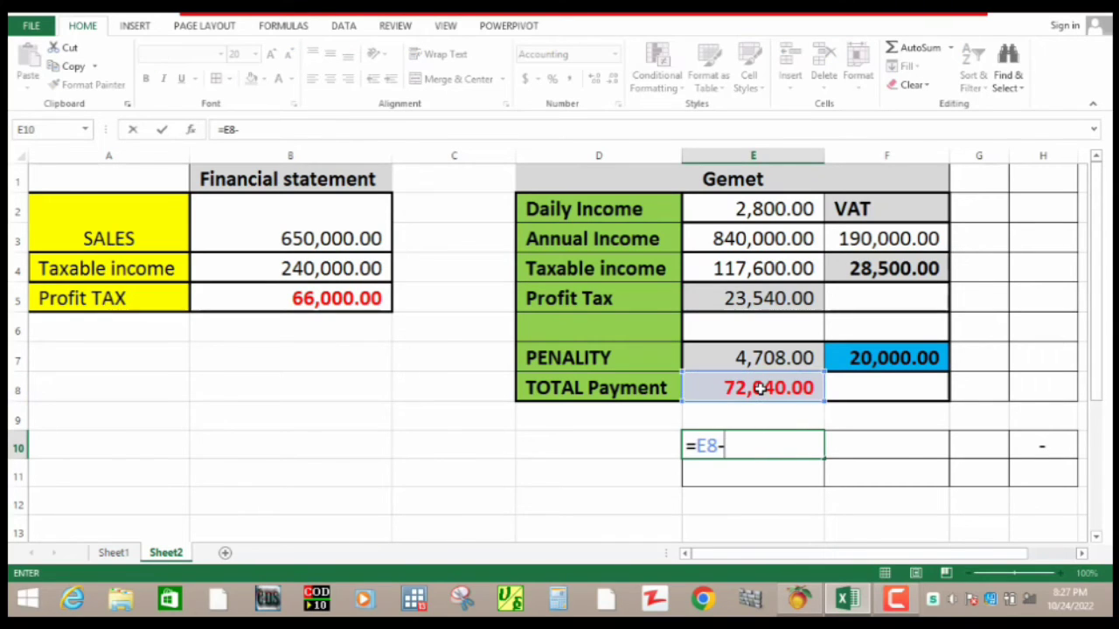
pyautogui.click(371, 298)
pyautogui.press('Return')
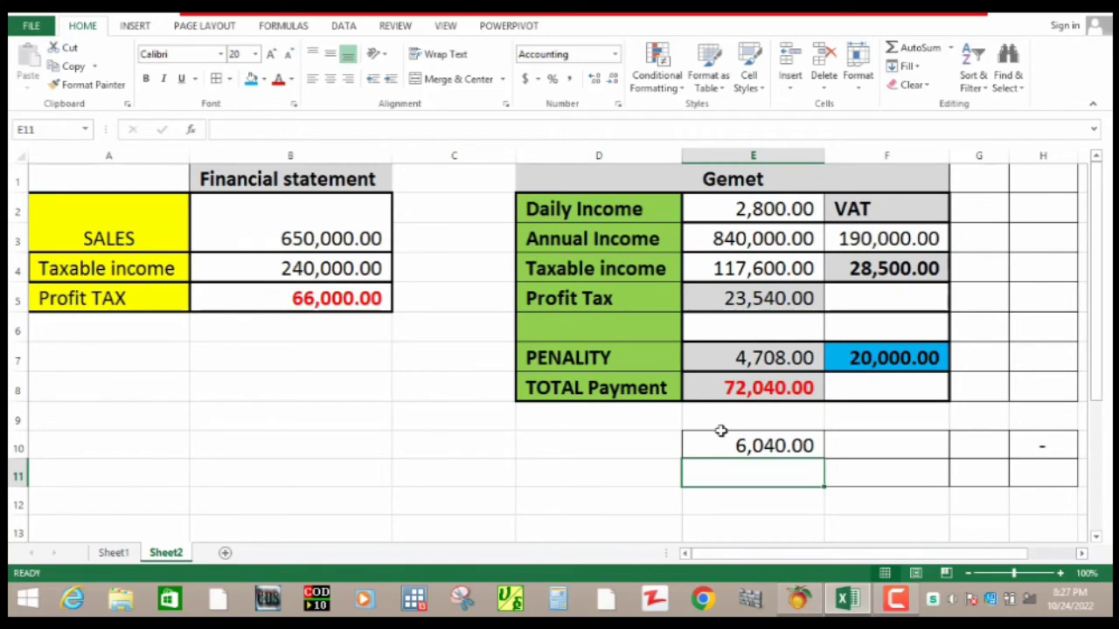
# - Clear the difference formula from E10
pyautogui.click(753, 446)
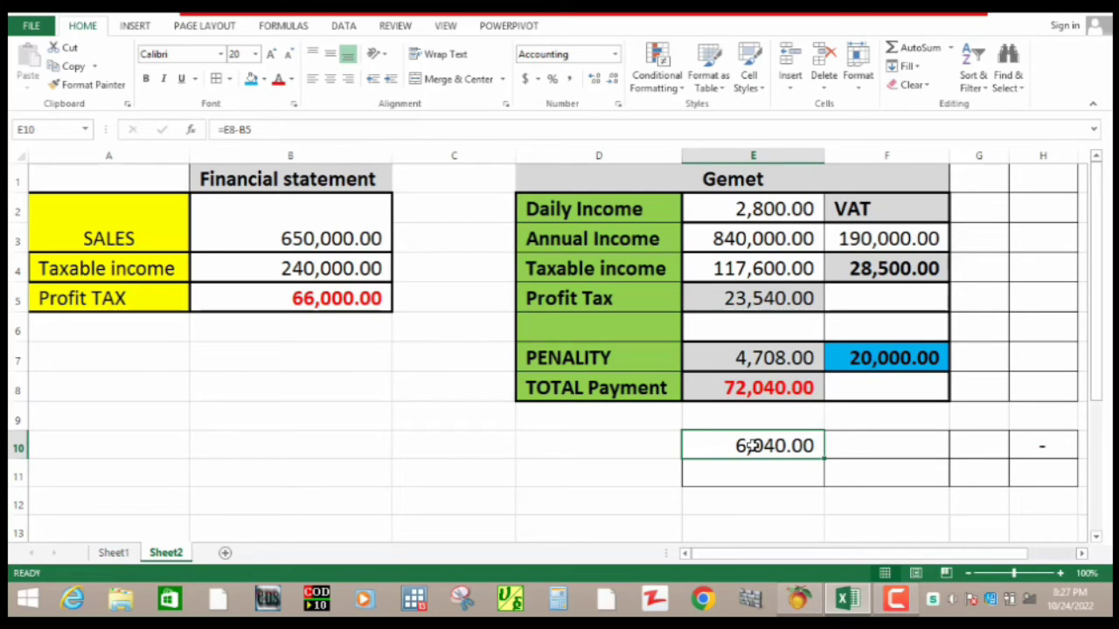
pyautogui.doubleClick(753, 446)
pyautogui.press('BackSpace')
pyautogui.press('BackSpace')
pyautogui.press('BackSpace')
pyautogui.press('BackSpace')
pyautogui.press('BackSpace')
pyautogui.press('BackSpace')
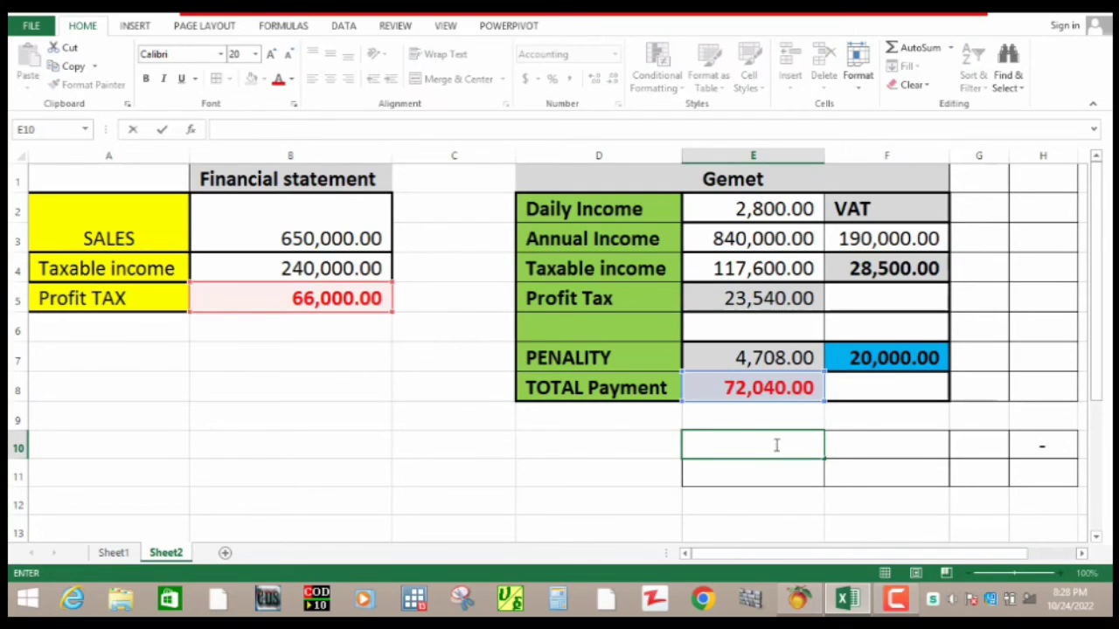
pyautogui.press('Return')
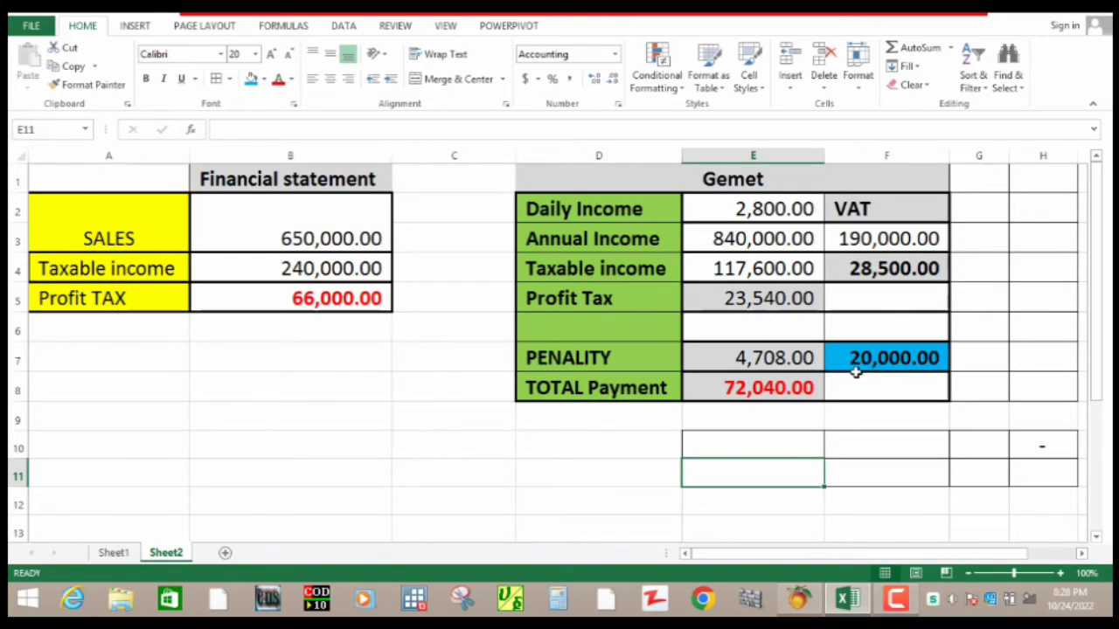
pyautogui.click(888, 359)
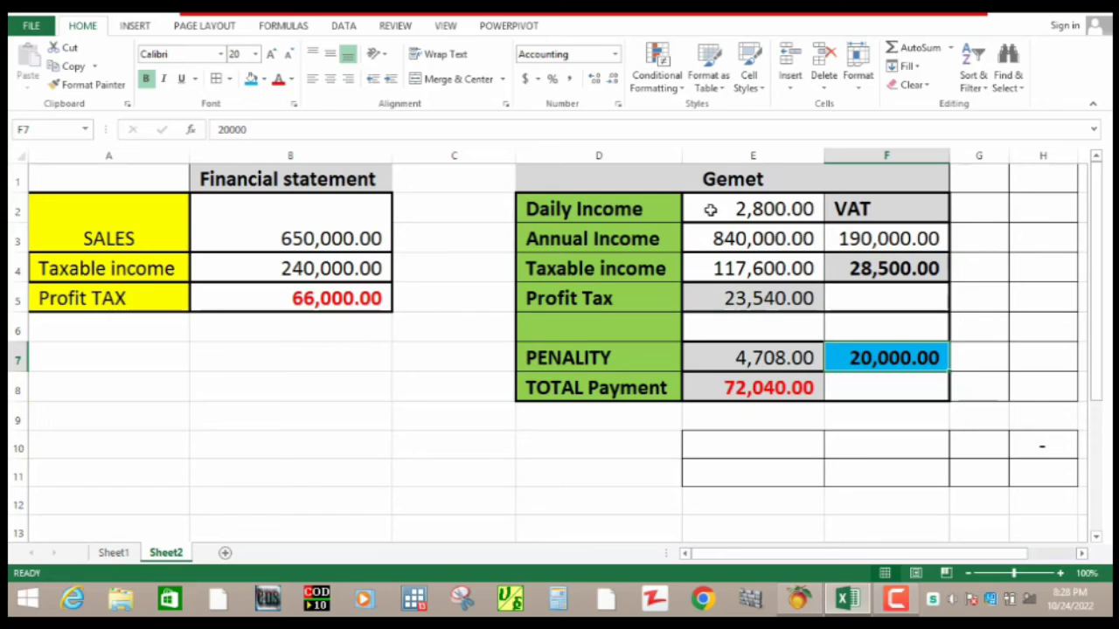
pyautogui.click(762, 209)
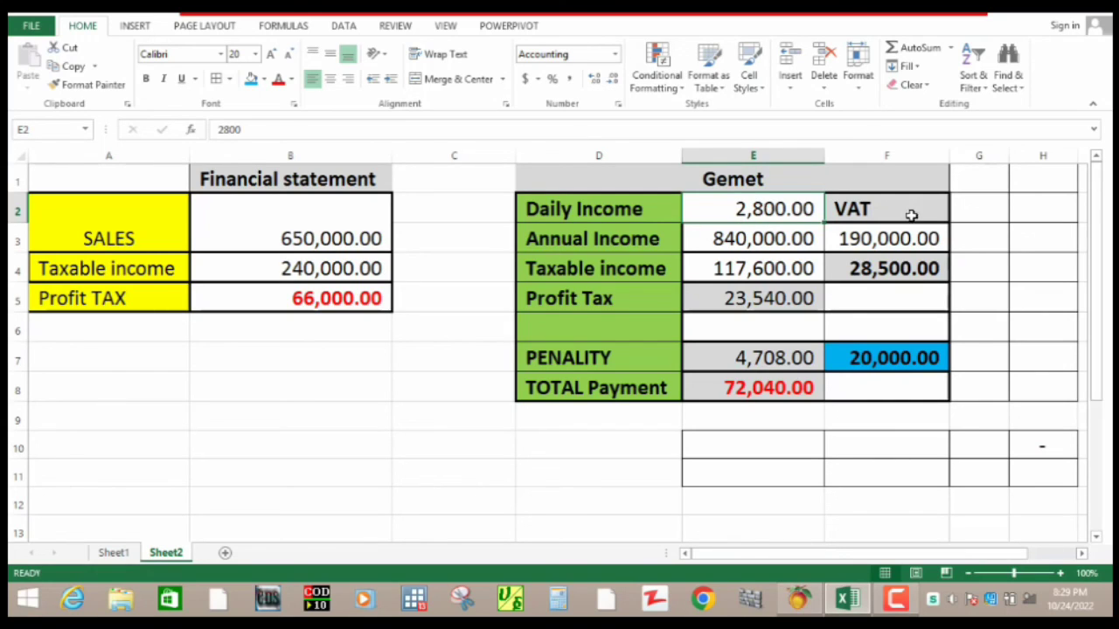
pyautogui.click(975, 206)
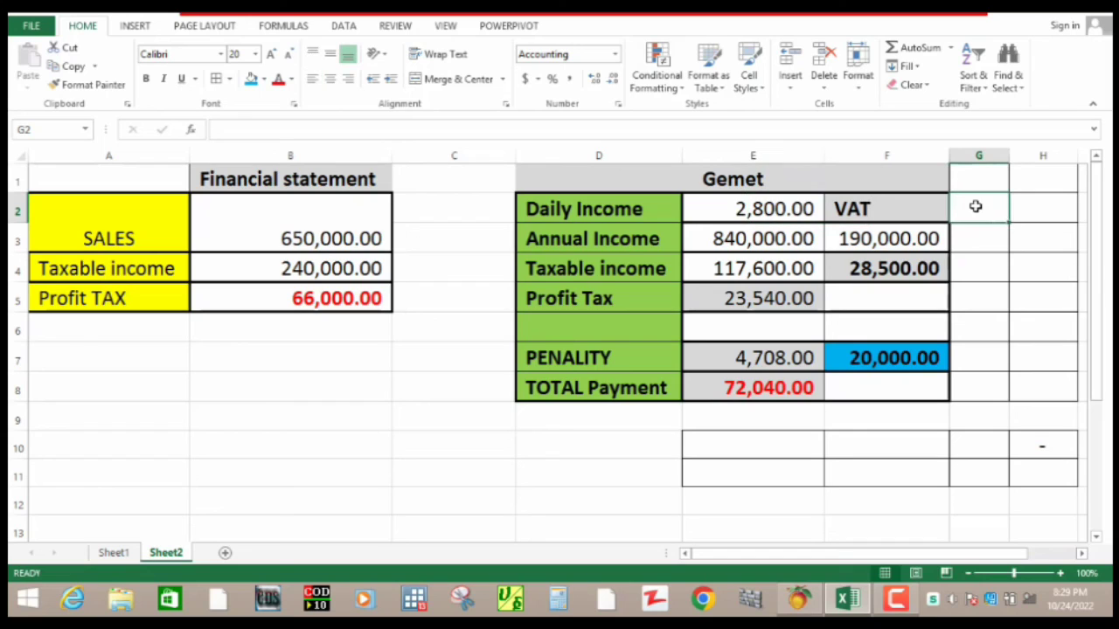
# - Enter the amount 5000 in cell E10, below the Gemet table
pyautogui.click(733, 464)
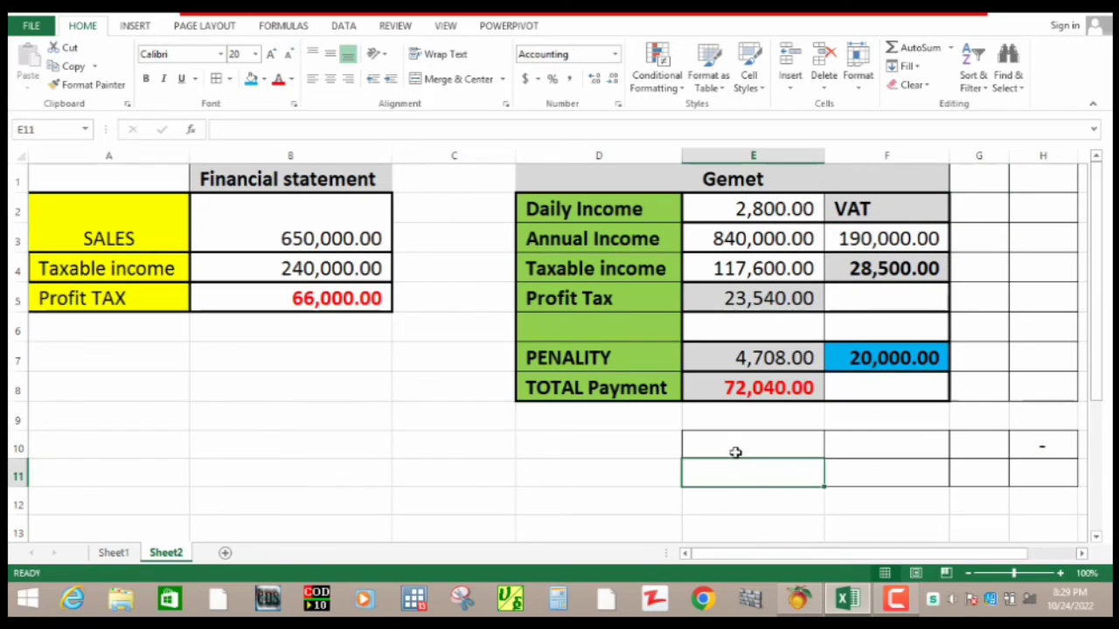
pyautogui.click(734, 442)
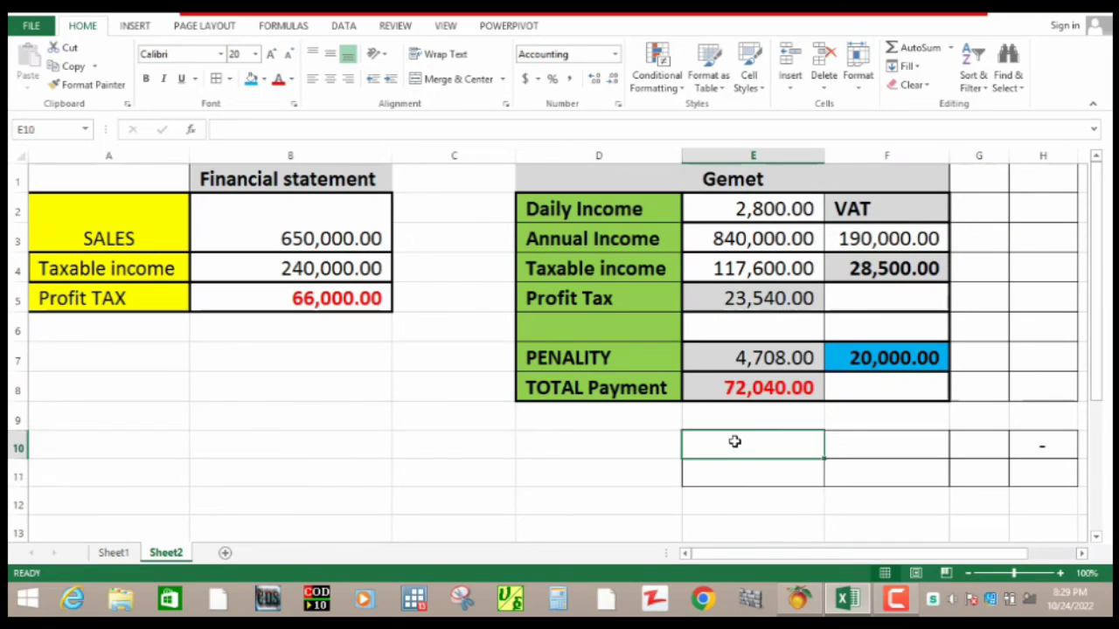
pyautogui.write('5000')
pyautogui.press('Return')
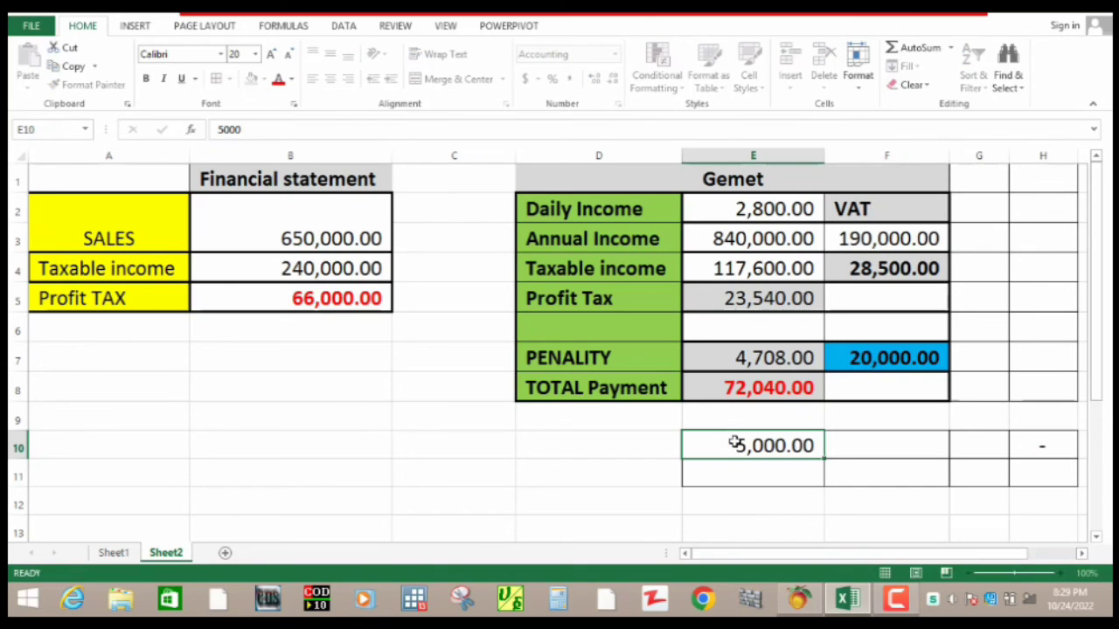
pyautogui.click(757, 446)
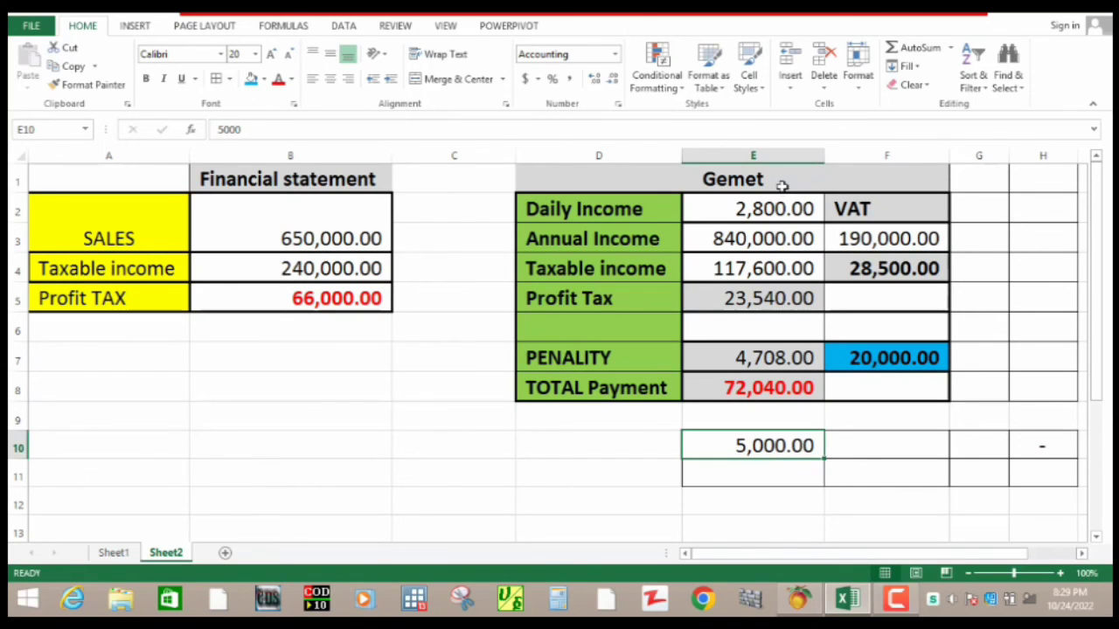